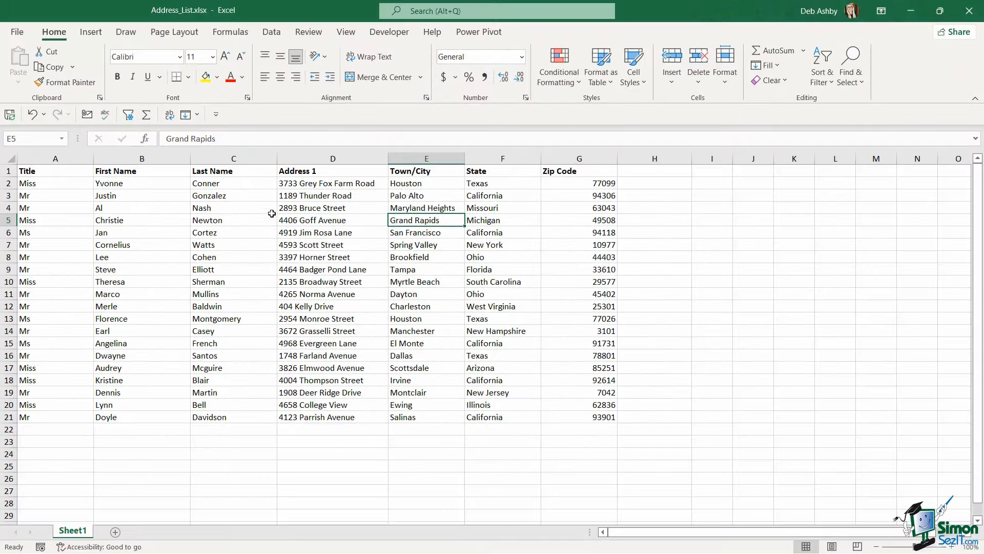
click(303, 208)
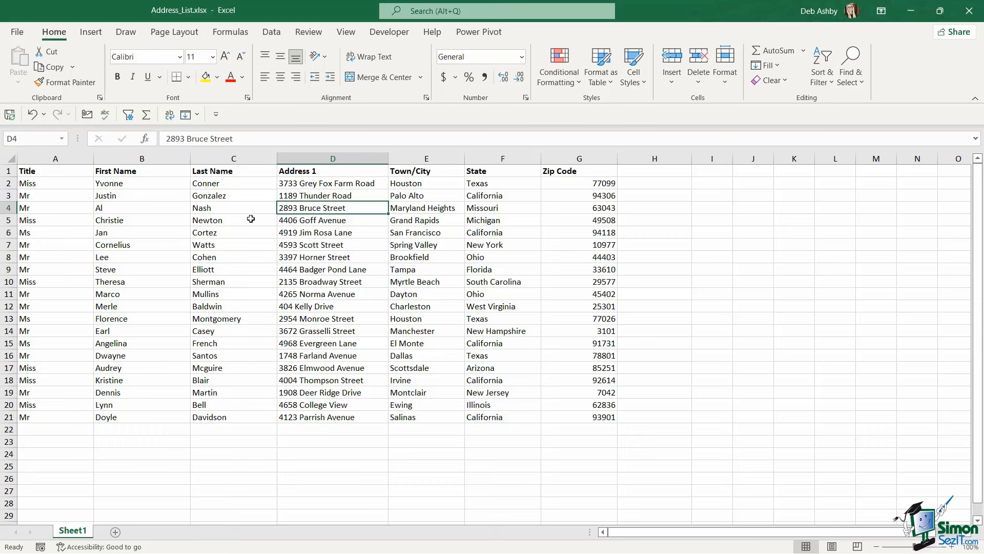
click(446, 248)
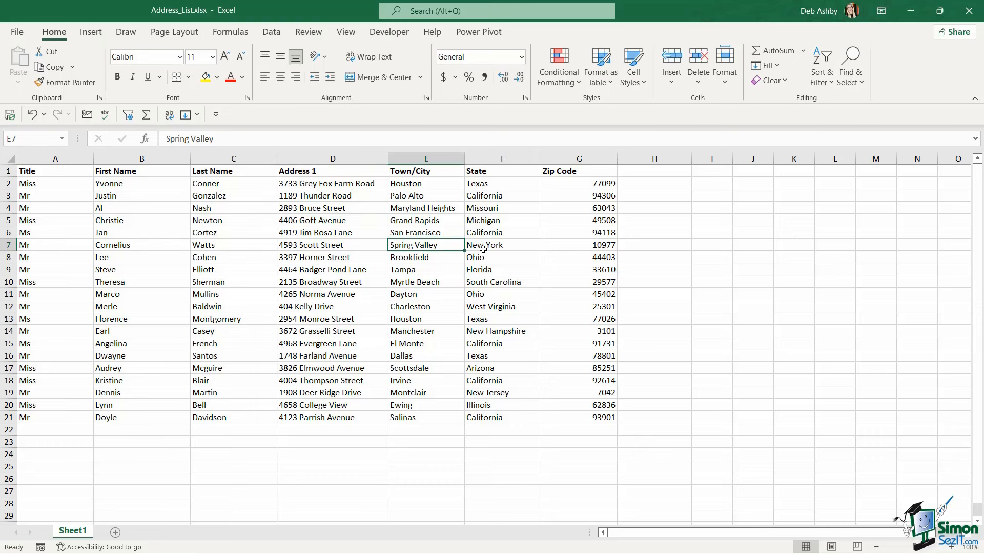
click(451, 224)
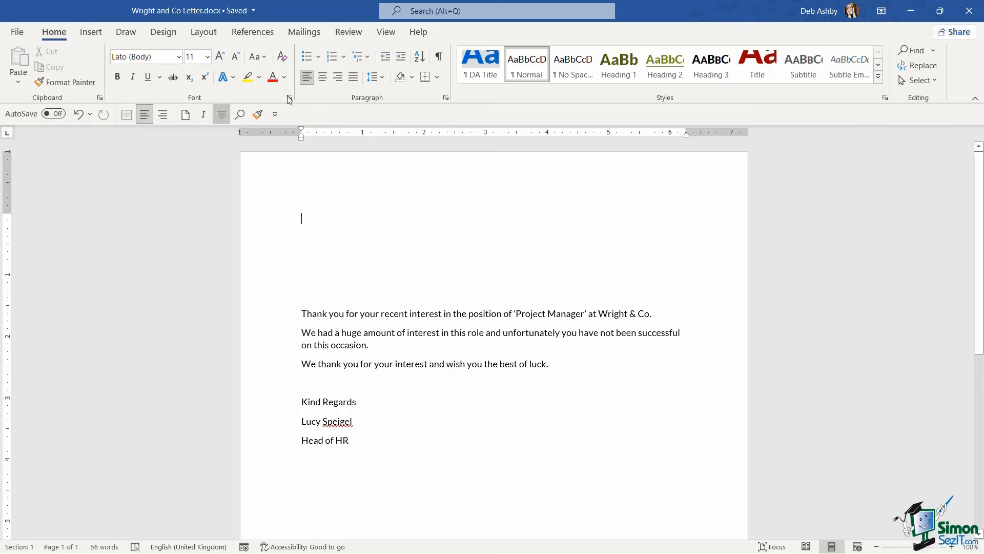
Step: Start the Step-by-Step Mail Merge Wizard for letters based on the current document, advancing to recipient selection
click(305, 32)
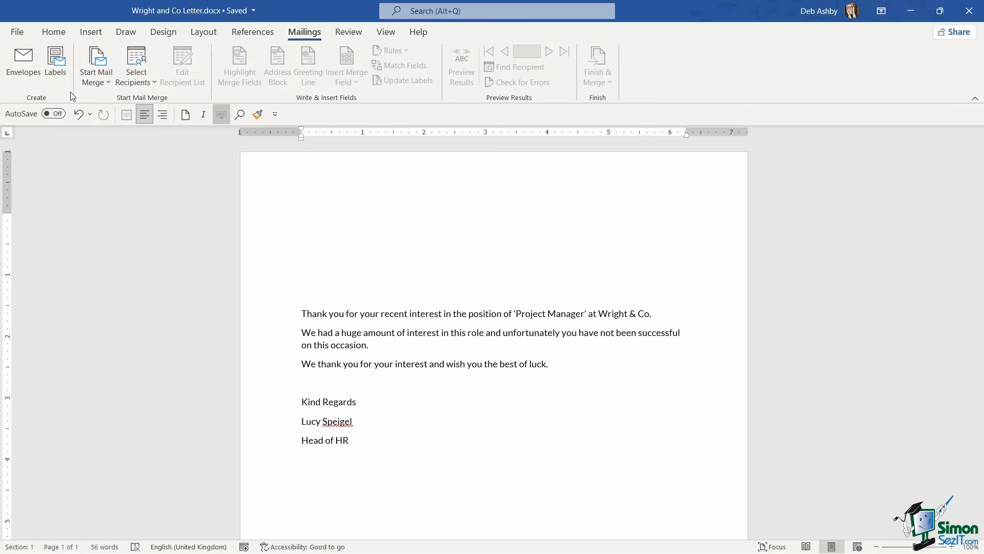
click(111, 80)
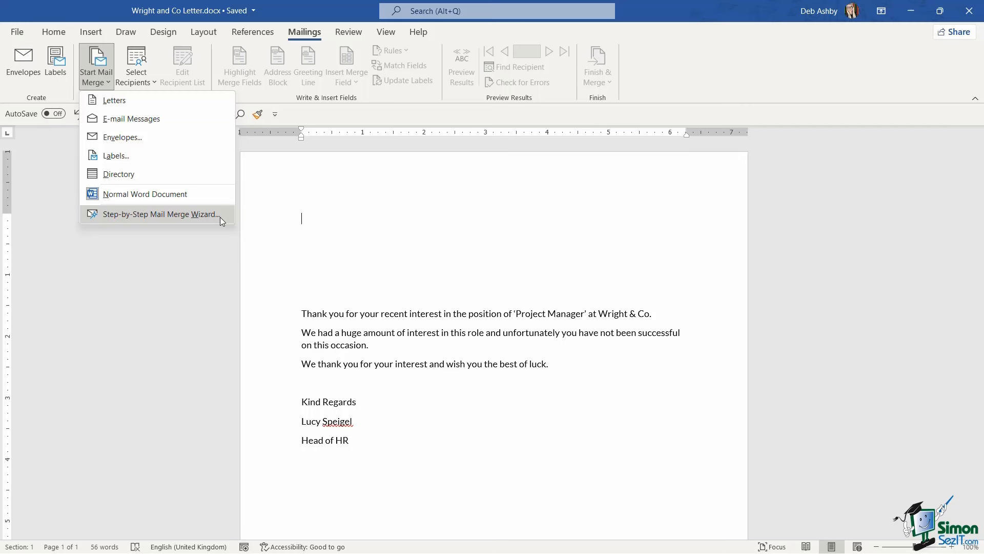
click(160, 214)
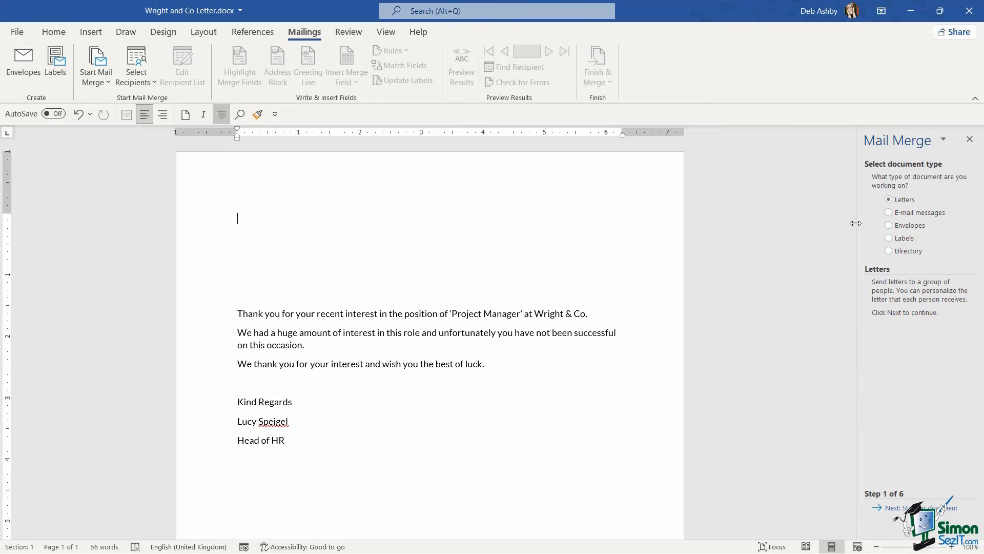
drag(855, 223, 777, 231)
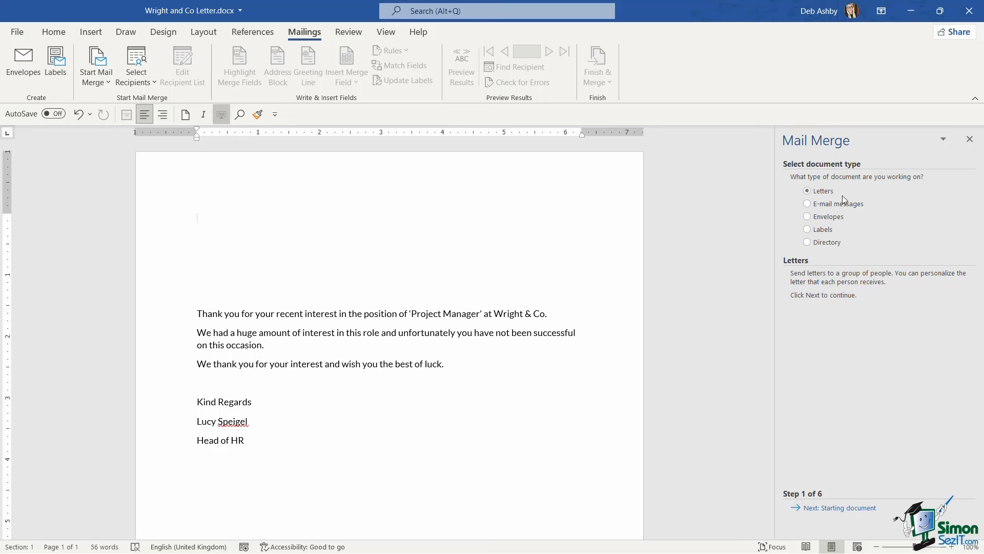
click(832, 509)
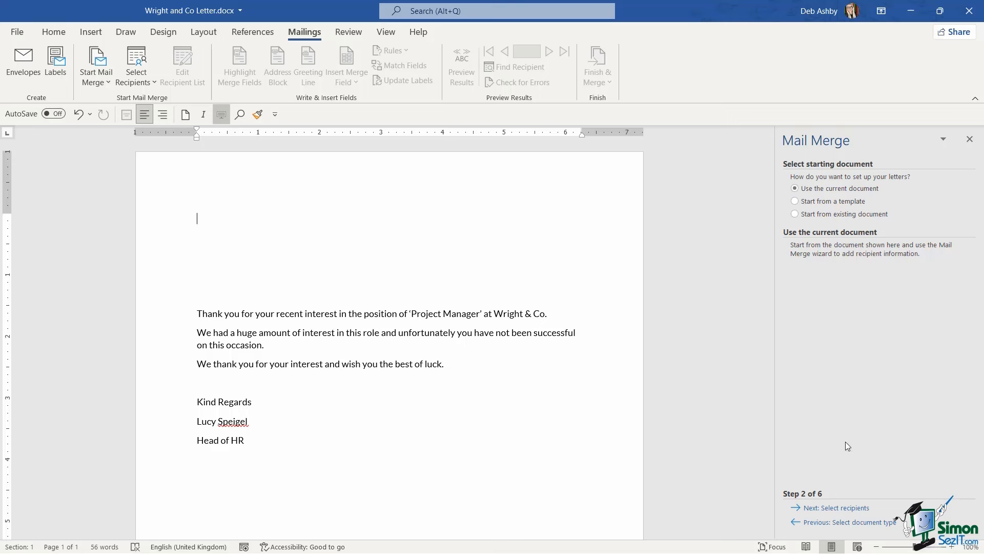
click(850, 508)
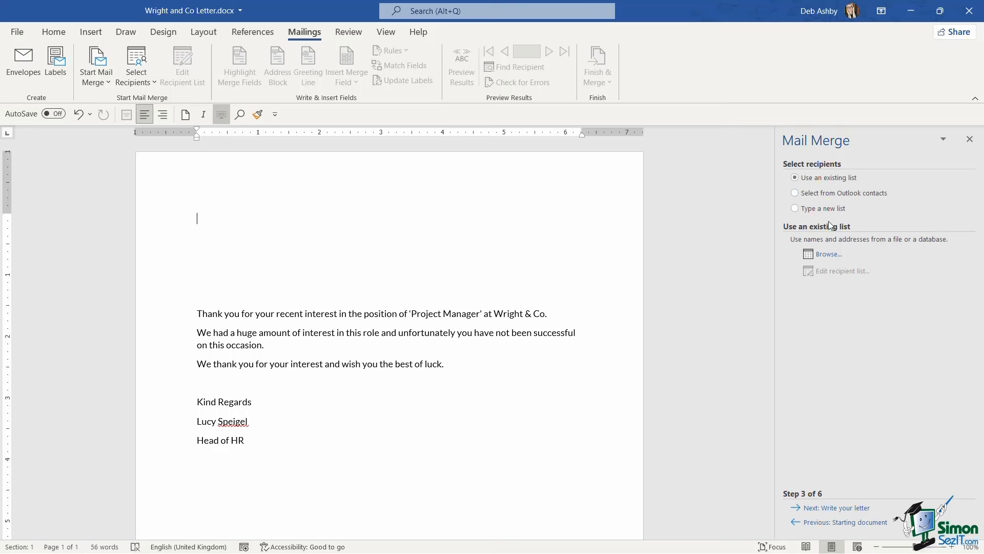
click(795, 208)
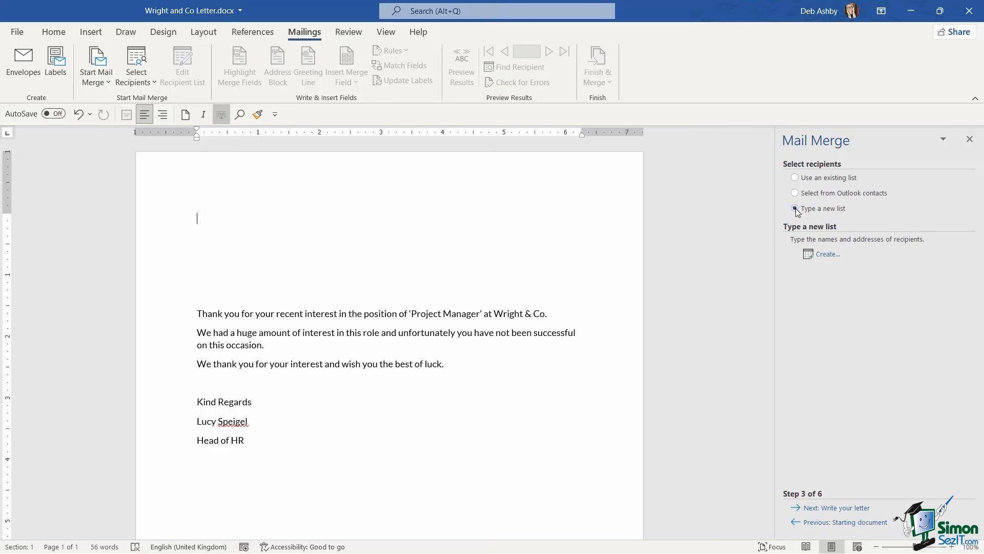
click(824, 255)
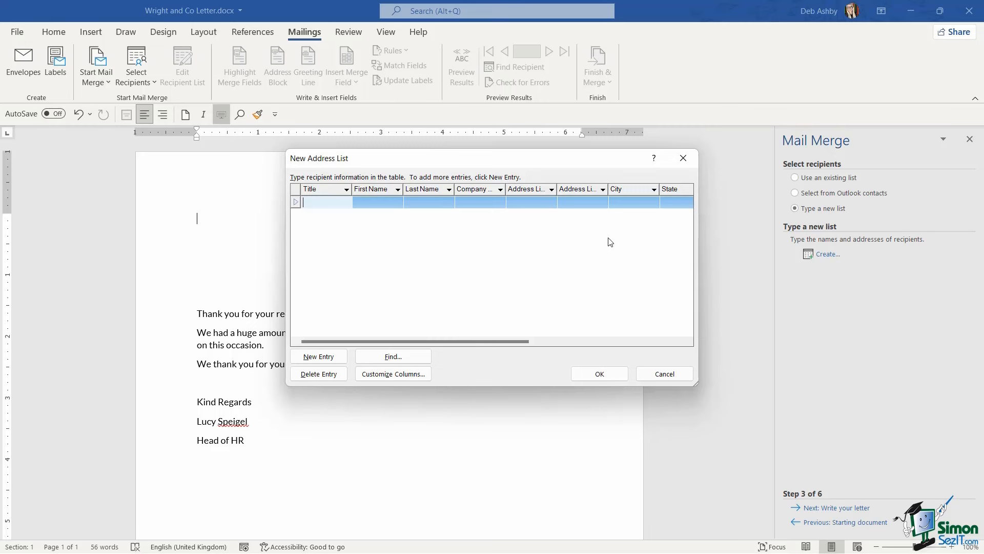
click(664, 374)
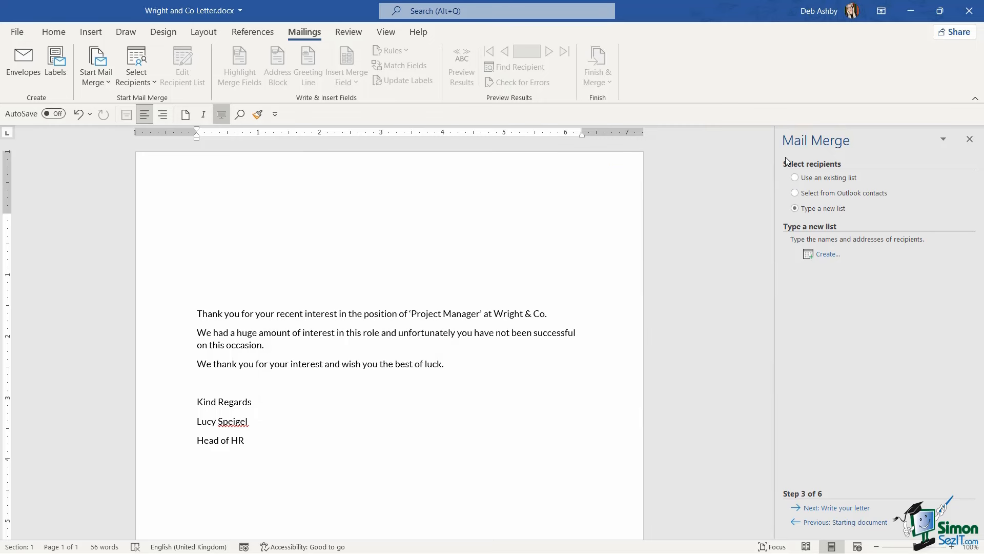
click(795, 178)
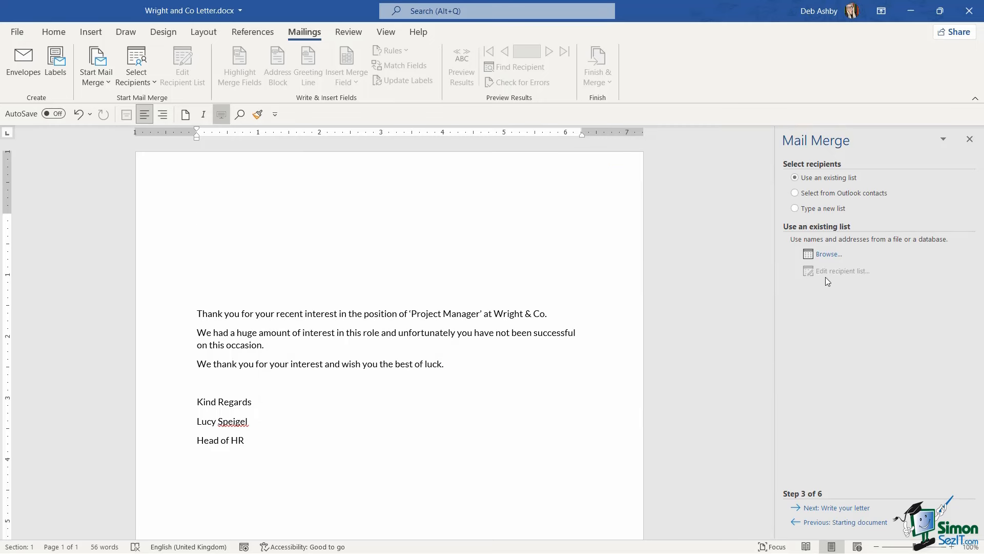
Step: Load Sheet1$ of Address_List.xlsx as the existing recipient list, treating its first row as column headers
click(826, 255)
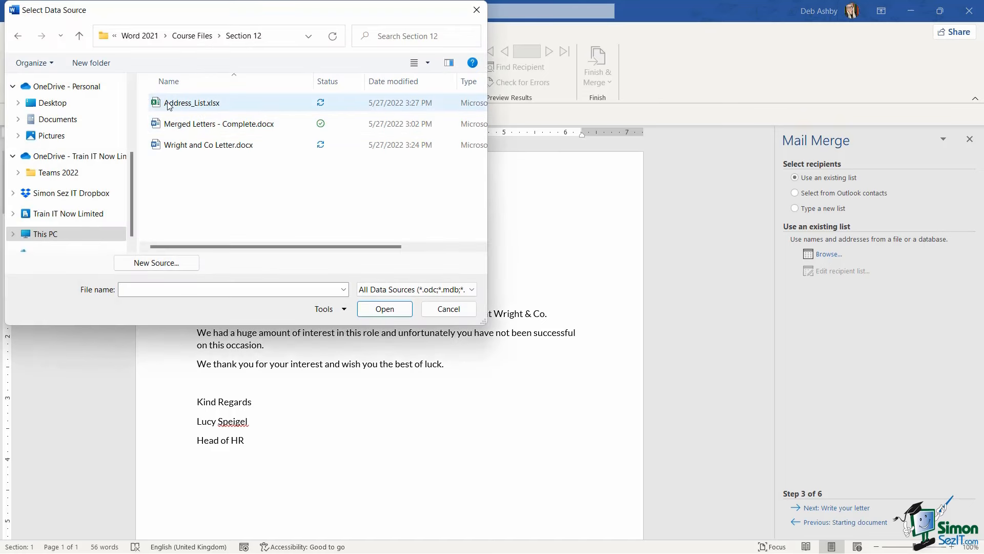
click(226, 101)
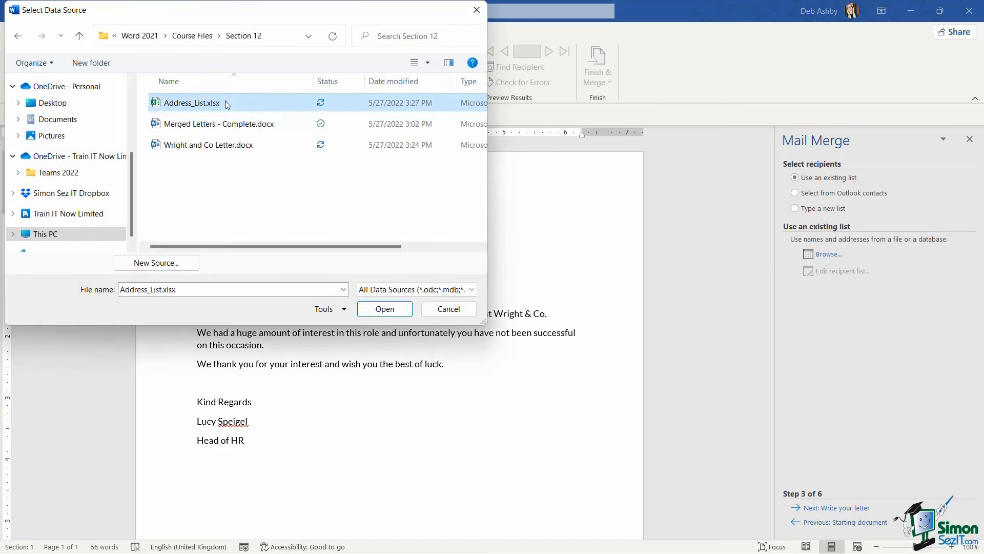
click(385, 309)
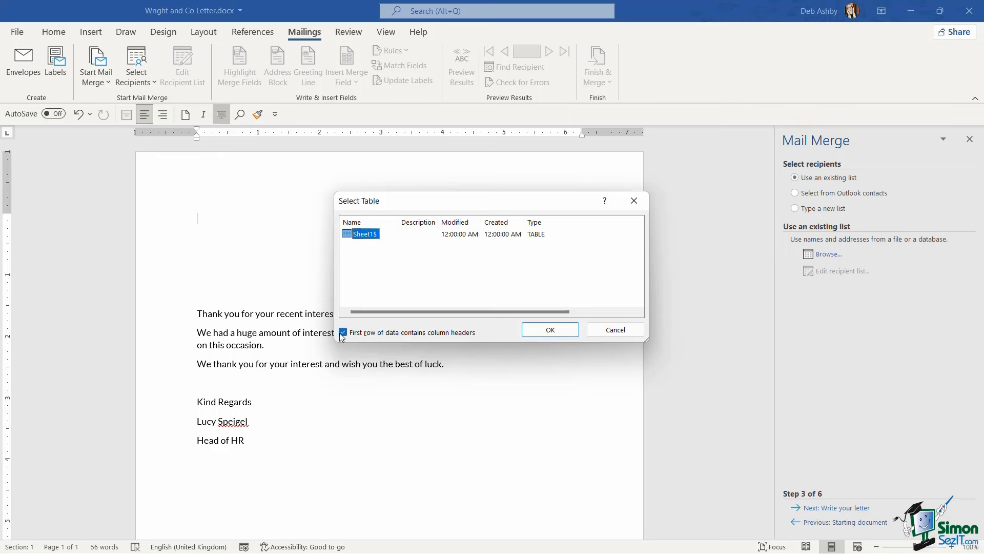
click(557, 332)
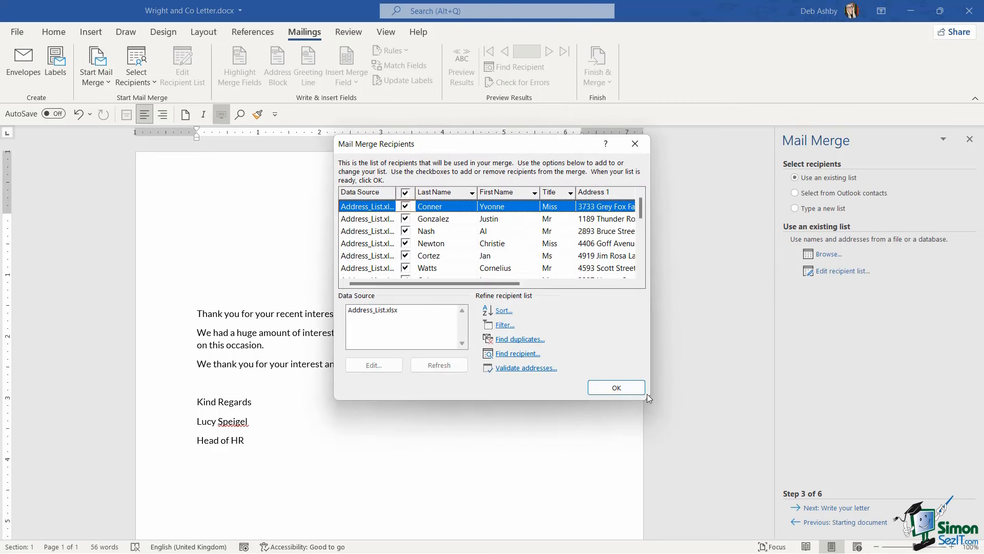
Step: Enlarge the recipient list and reorder its columns to Title, First Name, Last Name, Address 1, Town/City, State, Zip Code
drag(647, 395, 895, 506)
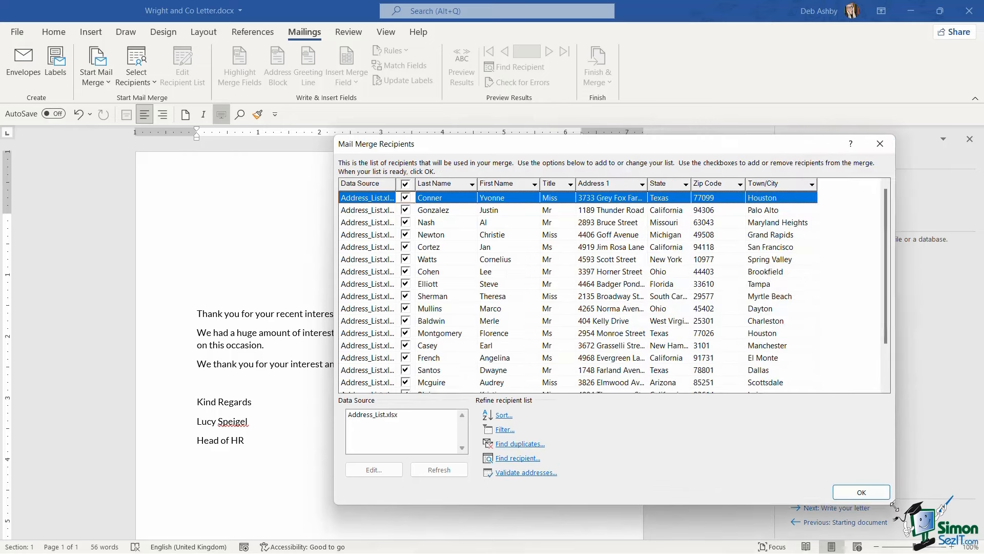
drag(759, 148, 625, 153)
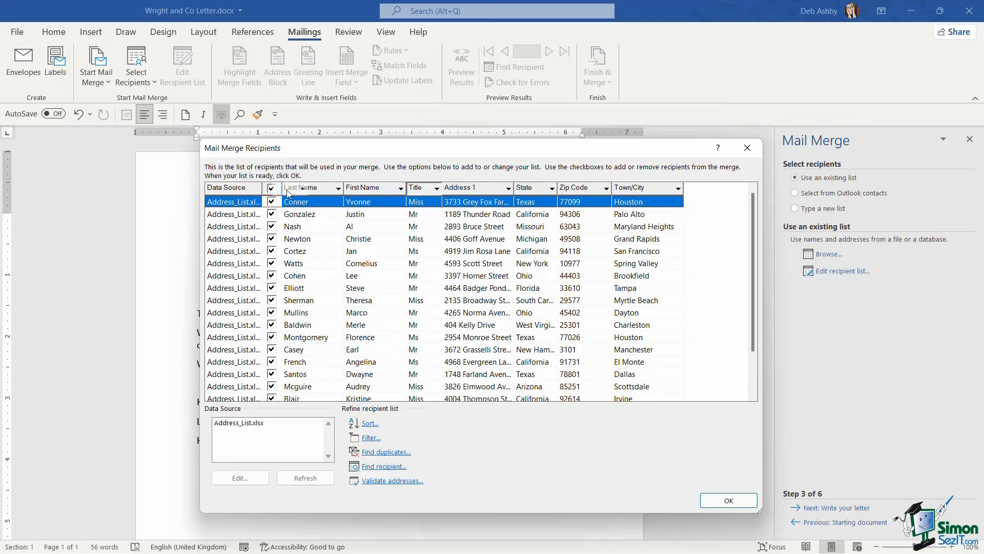
drag(285, 188, 285, 189)
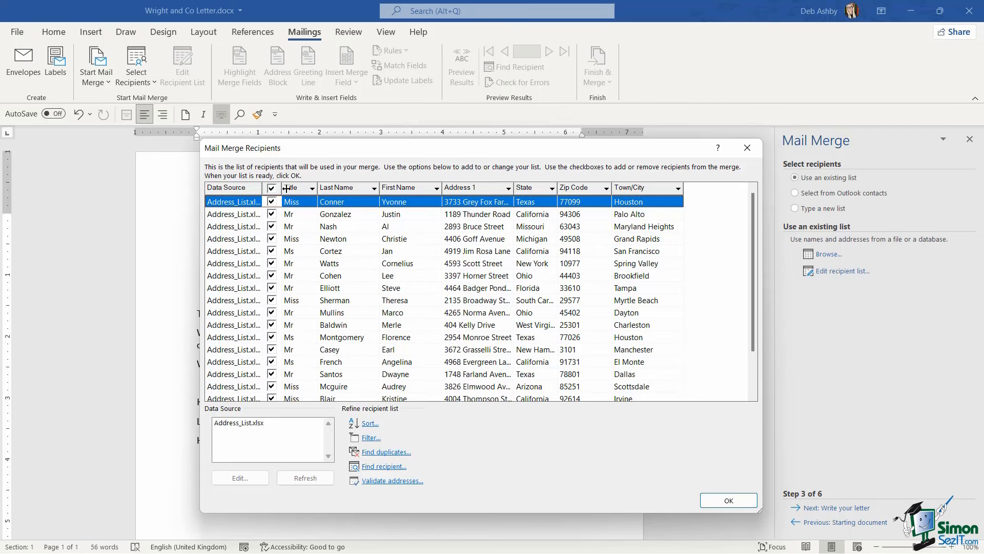
drag(411, 192, 327, 192)
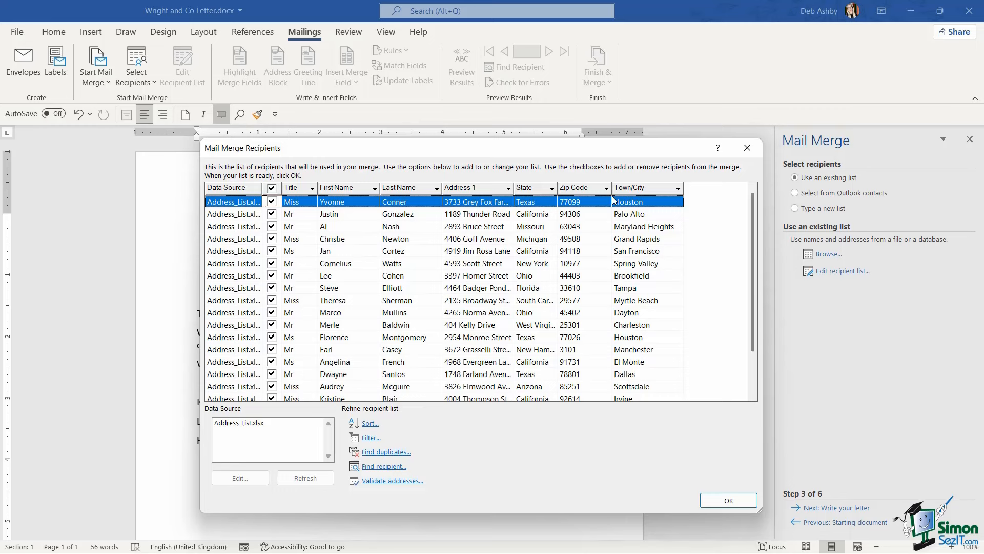
drag(646, 191, 522, 198)
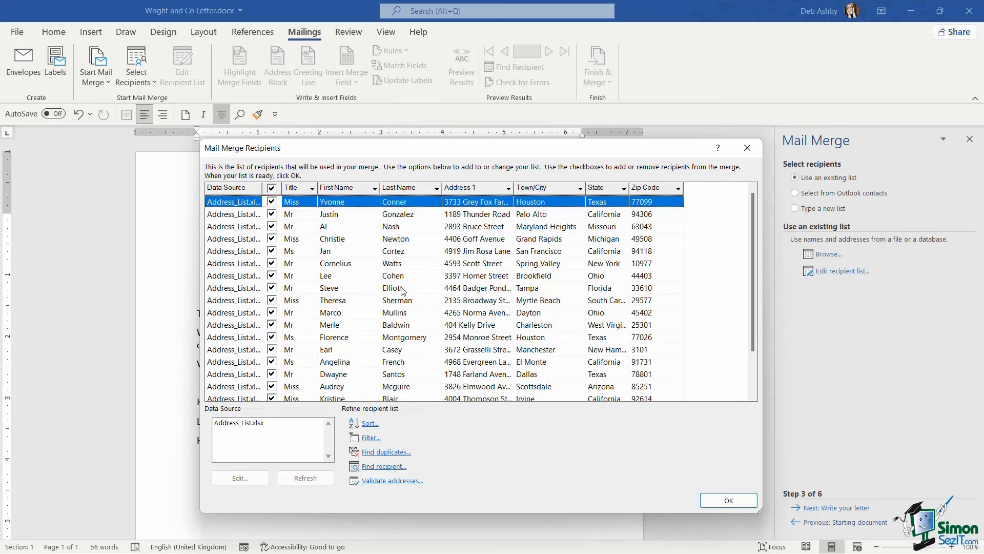
Step: Exclude the first three recipients from the merge and include them again
click(271, 202)
click(272, 214)
click(272, 227)
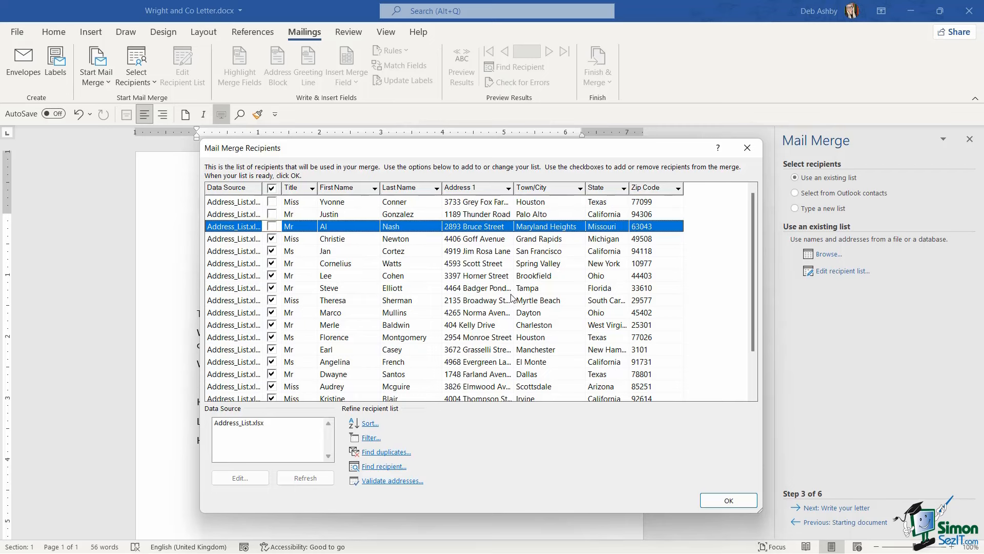
click(271, 202)
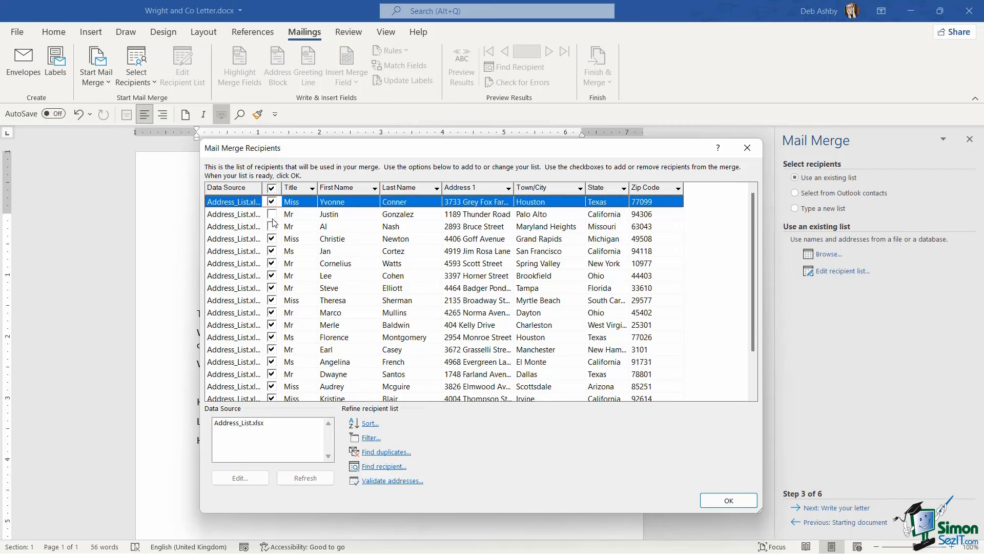
click(272, 214)
click(272, 226)
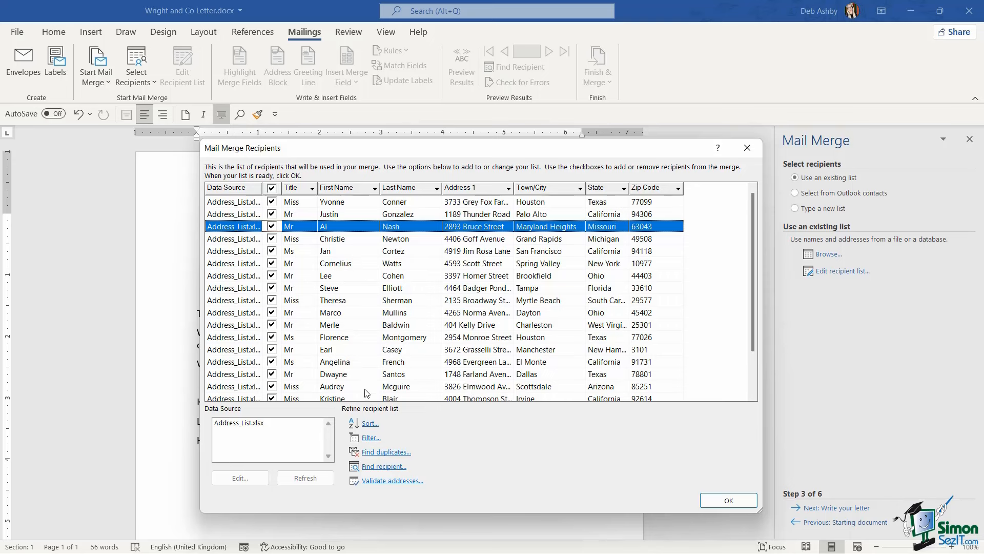
Step: Sort the mail merge recipients by First Name in ascending order
click(369, 424)
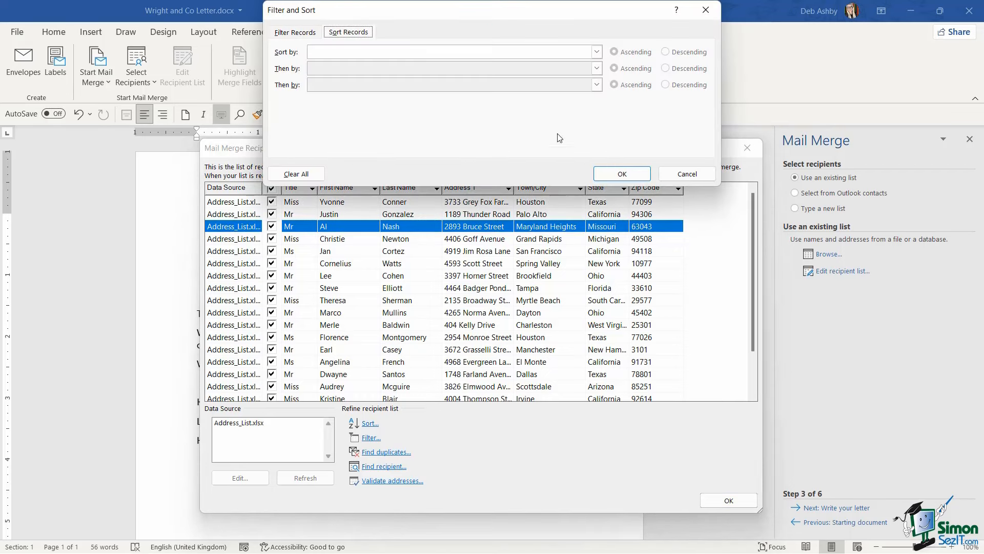
click(597, 52)
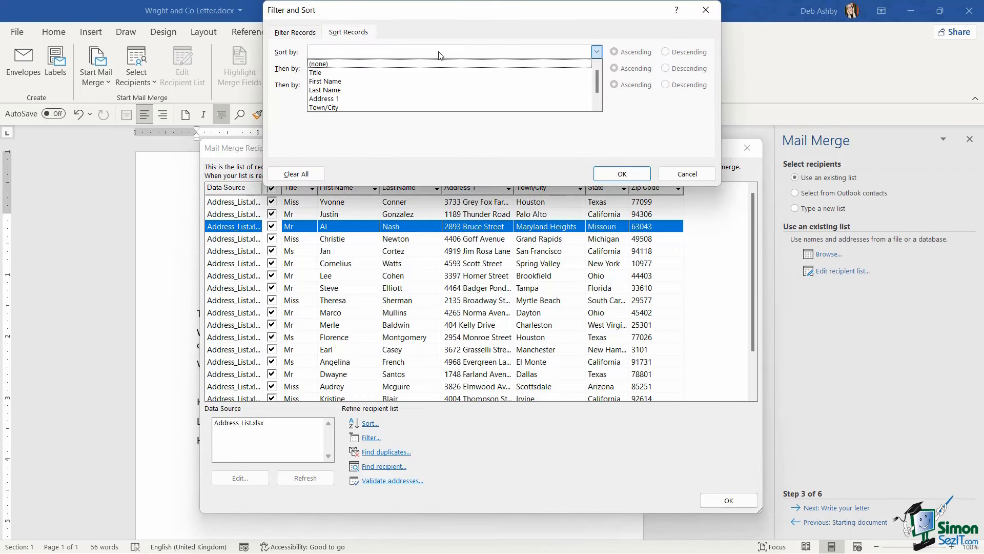
click(351, 82)
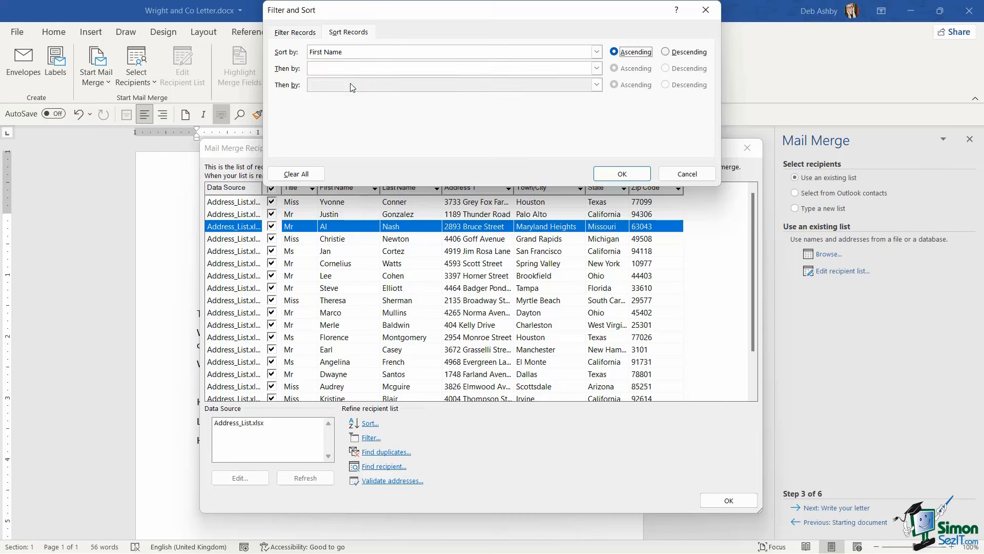
click(640, 174)
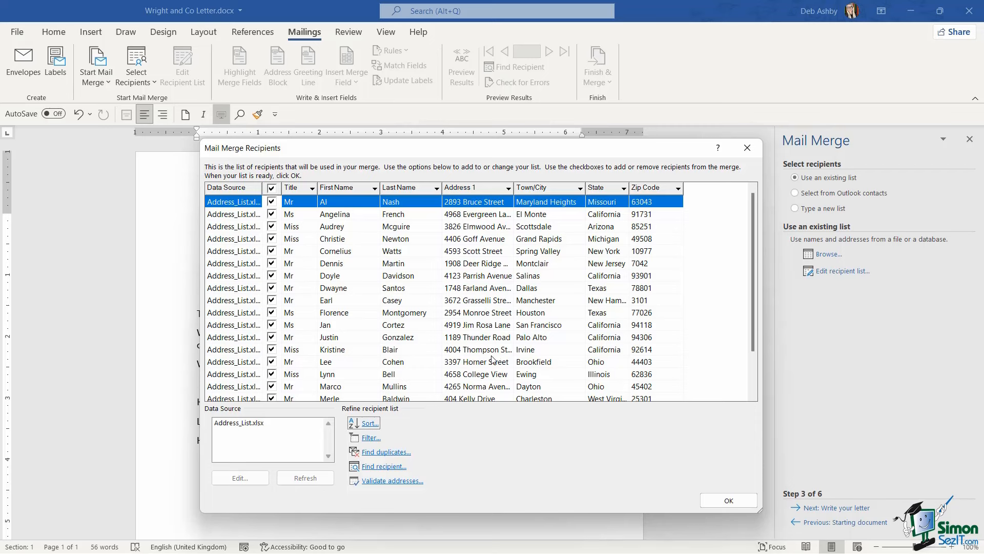
Step: Filter the recipient list to records whose Title is equal to Miss
click(371, 438)
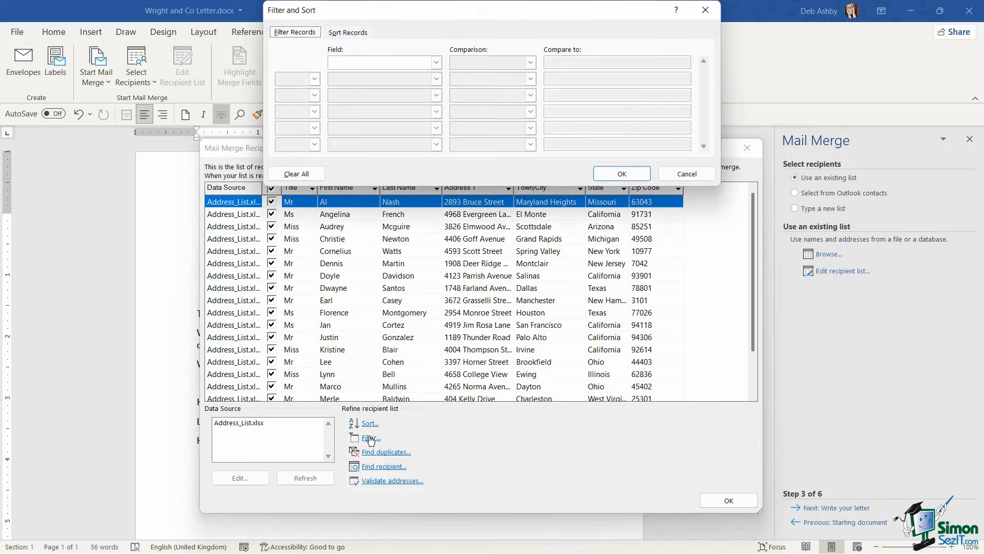
click(338, 64)
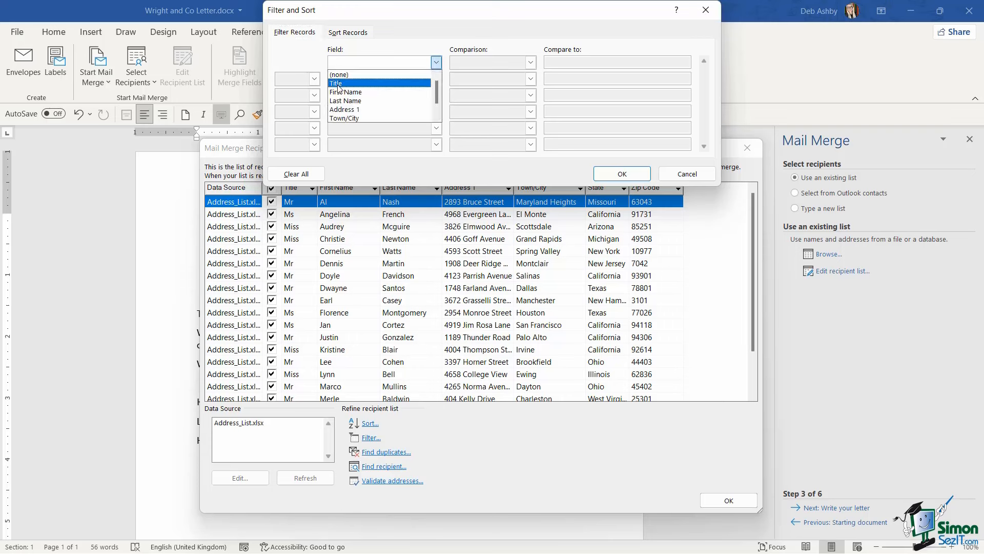
click(338, 83)
click(552, 64)
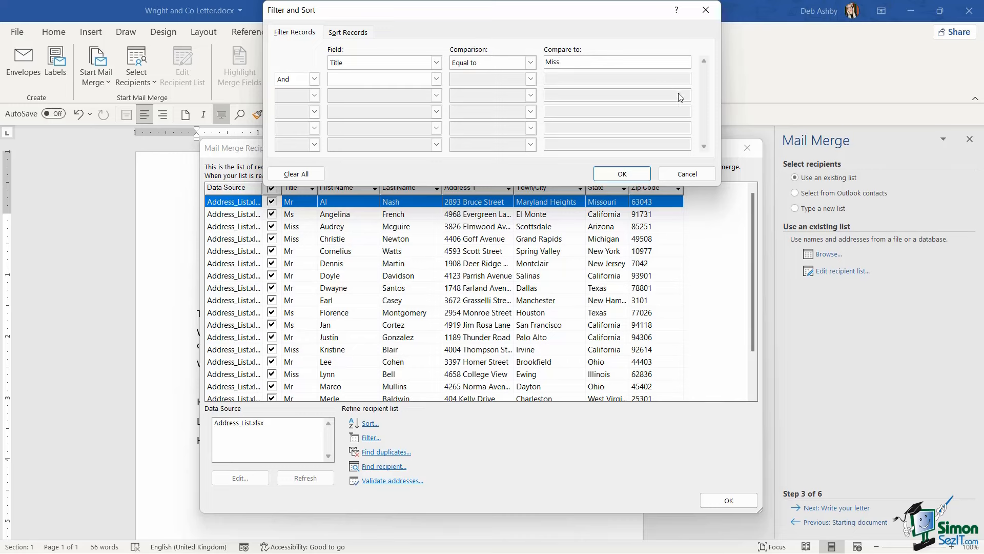
click(632, 177)
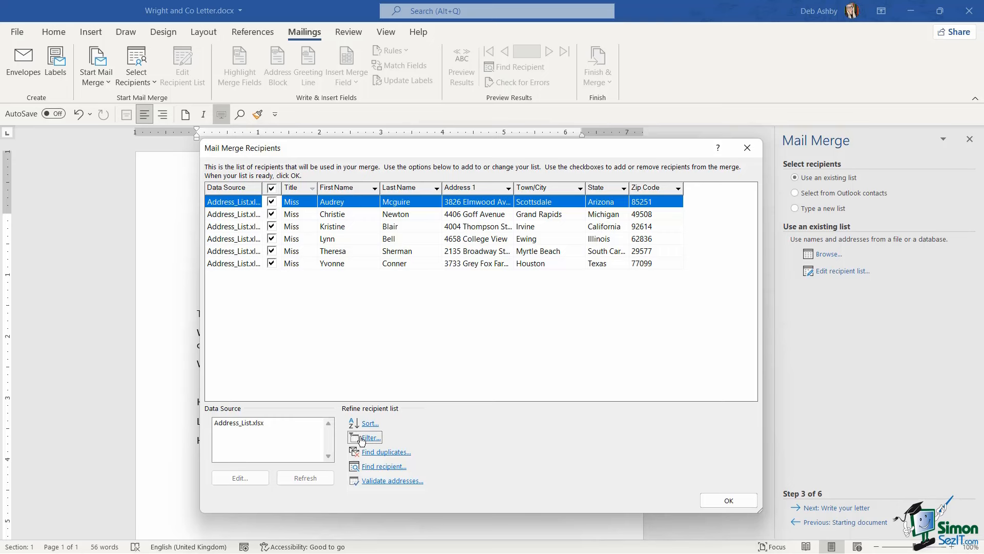
Step: Clear all filter criteria from the recipient list
click(372, 438)
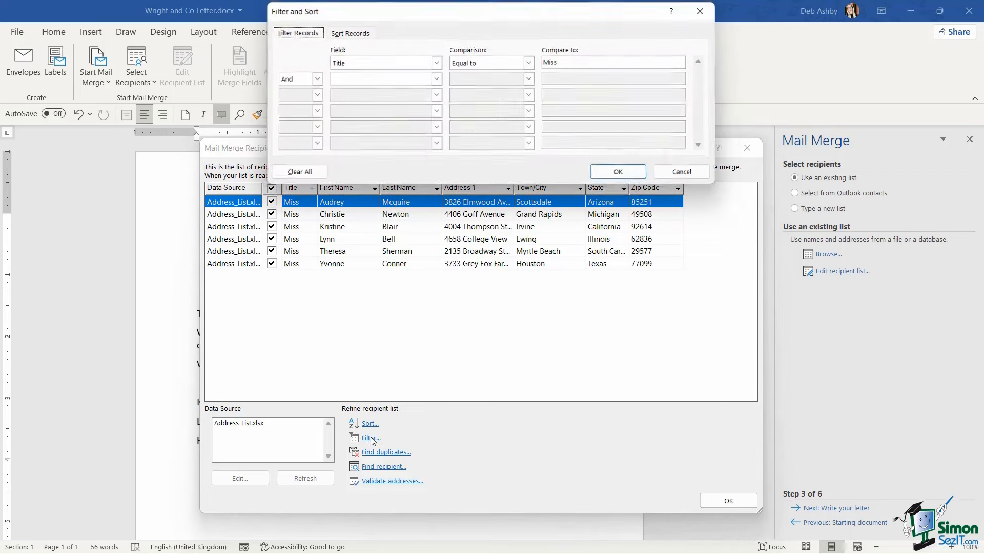
click(294, 172)
click(622, 173)
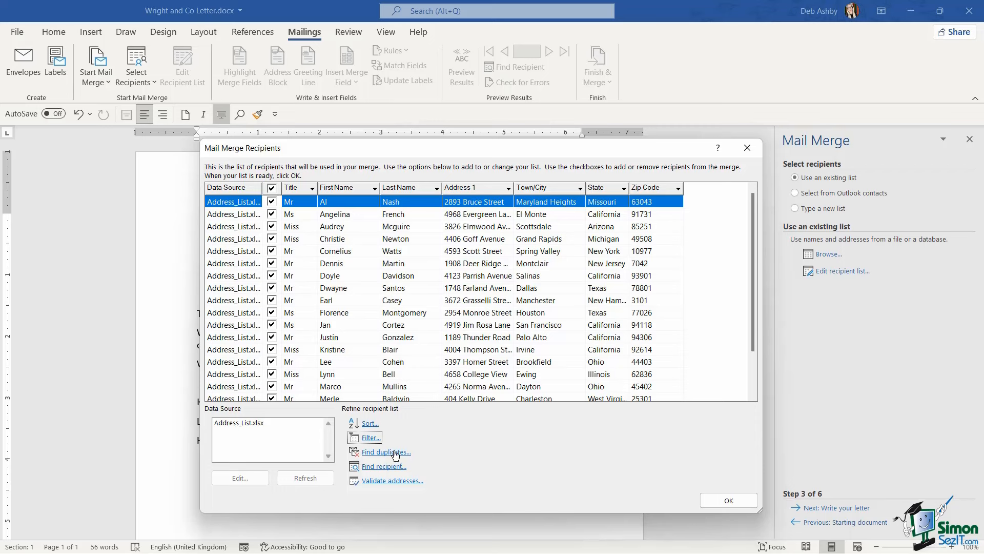
Step: Check the recipient list for duplicates and find a recipient by first name across all fields
click(395, 453)
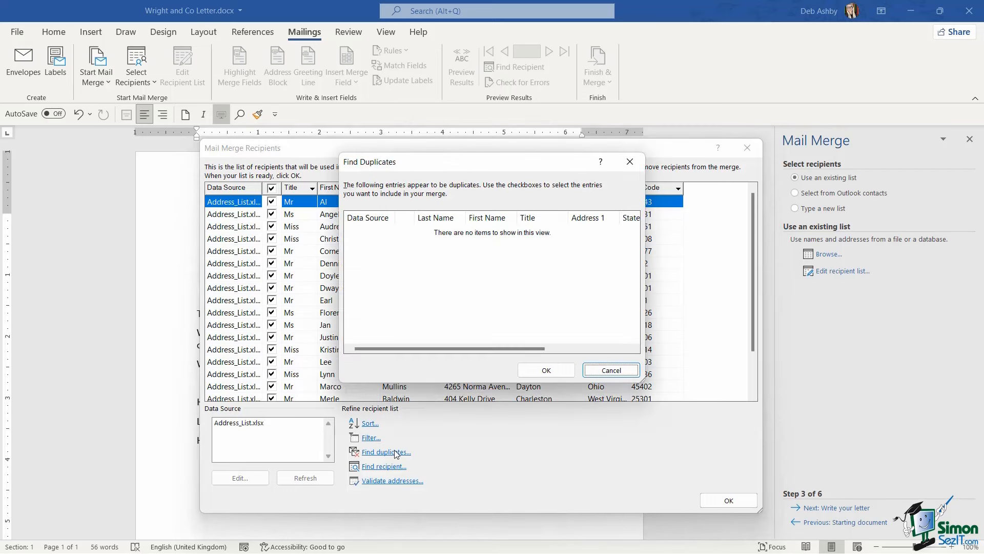
click(602, 372)
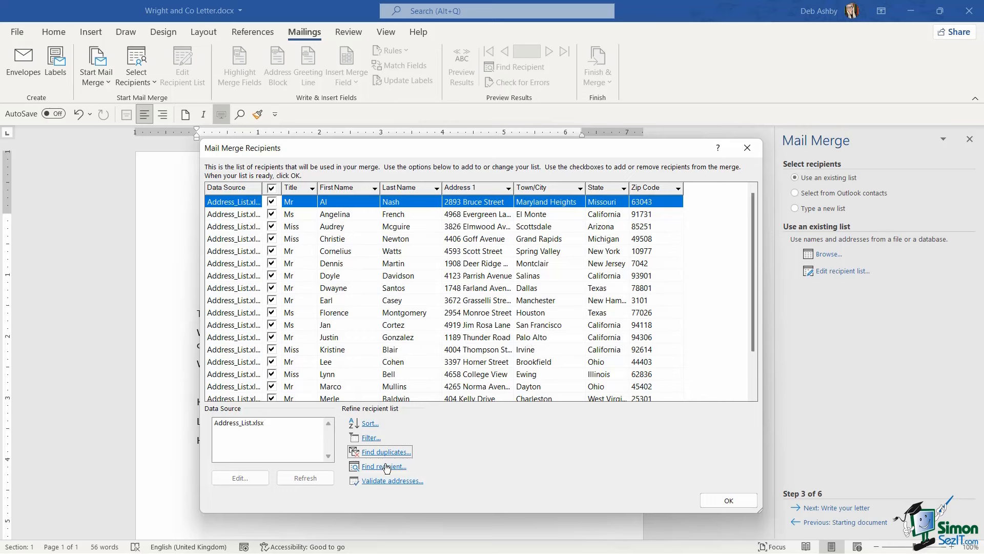
click(387, 467)
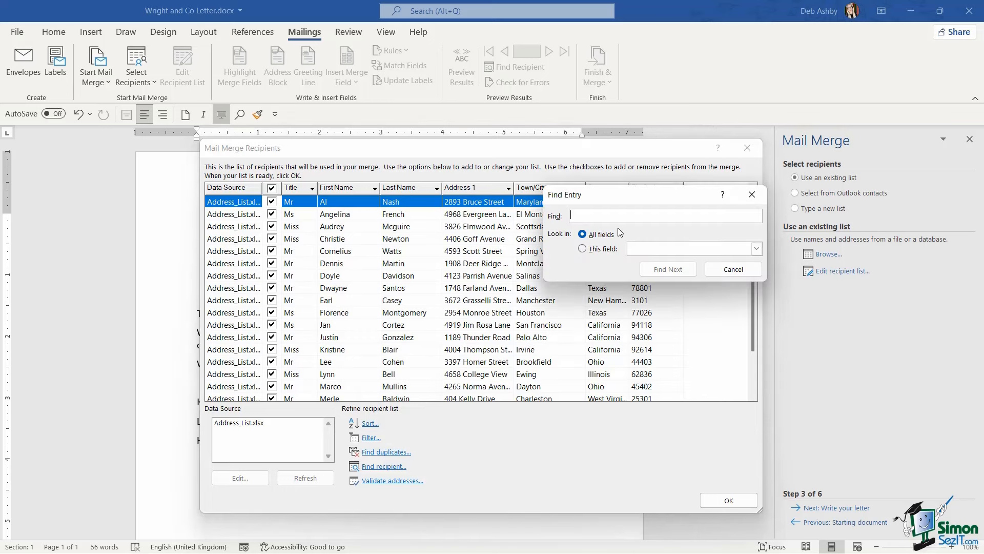
text(Dennis)
click(666, 269)
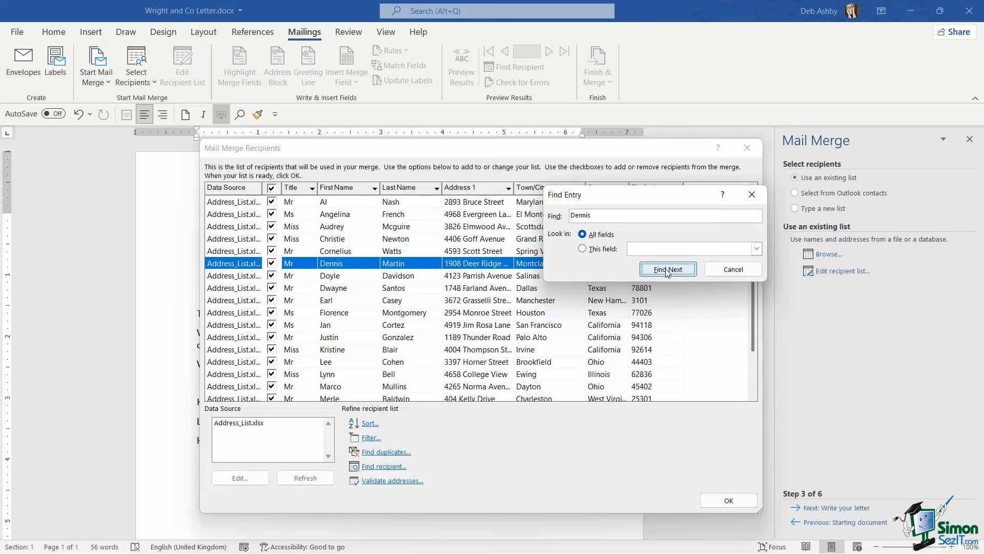
click(733, 269)
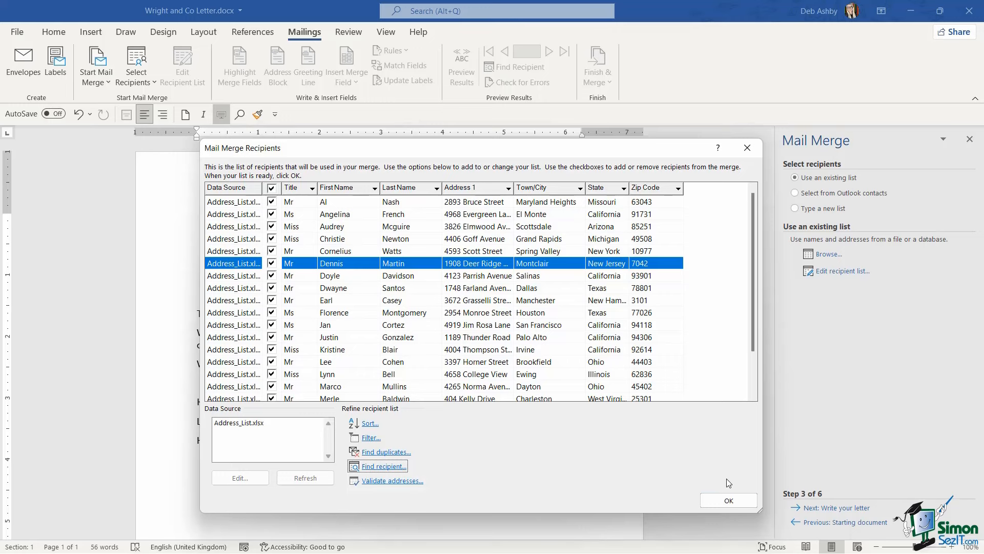
Step: Accept the recipient list and advance the wizard to writing the letter
click(731, 500)
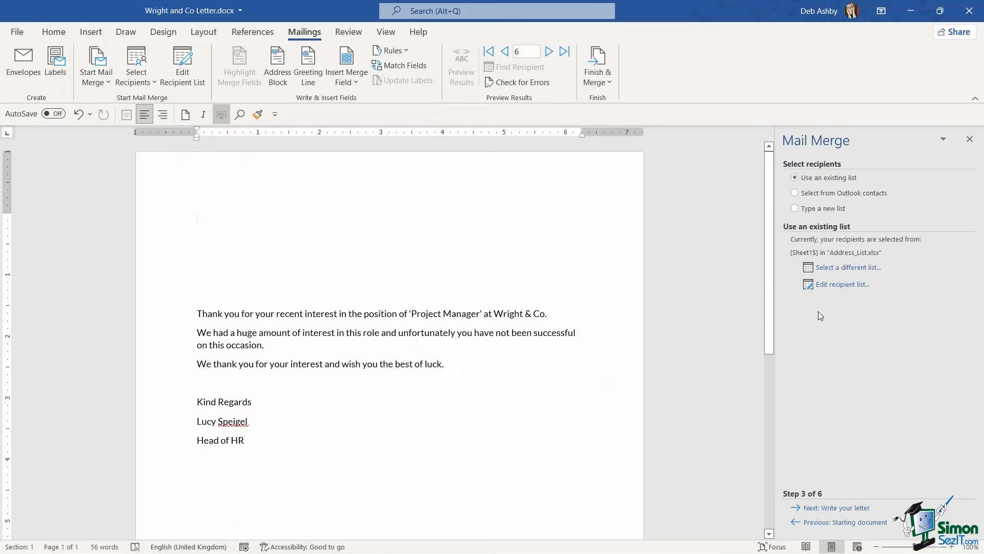
click(839, 508)
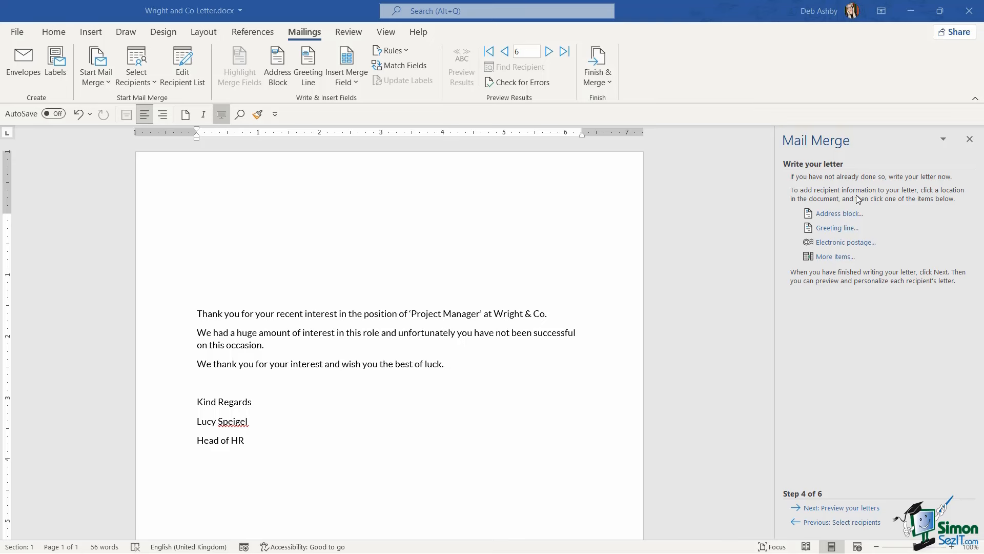
Step: Start an address block and set its recipient name format to "Mr. Josh Randall Jr."
click(833, 215)
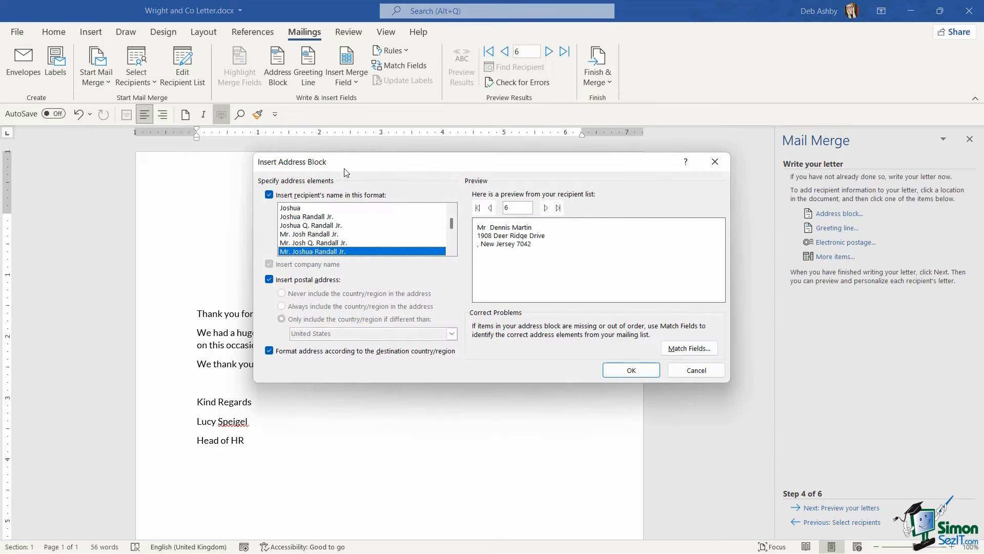
drag(344, 163, 326, 206)
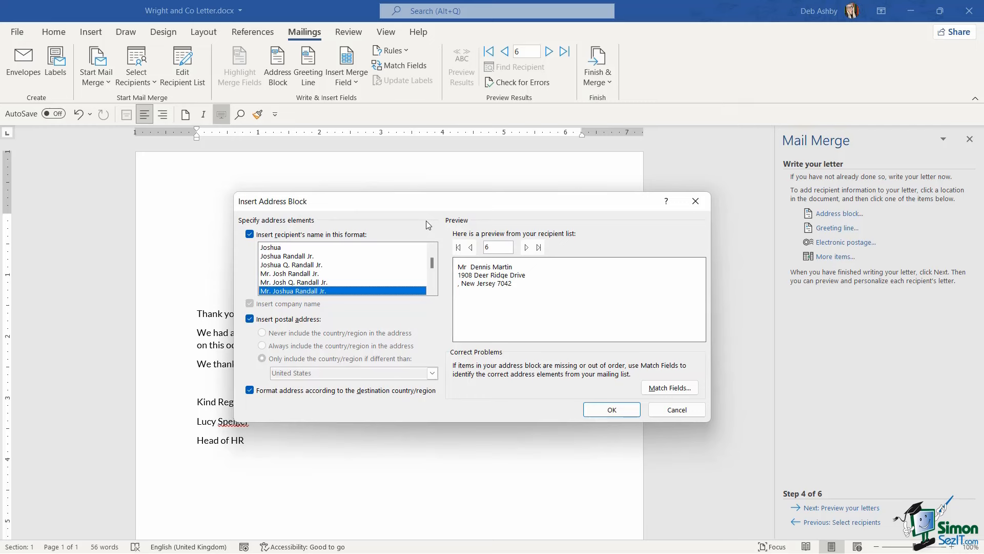
click(276, 248)
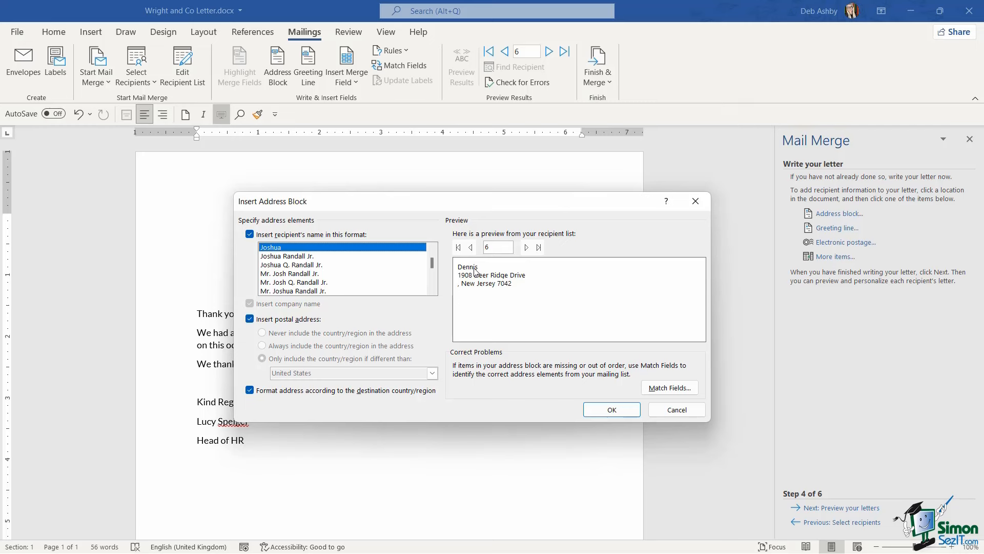
click(297, 257)
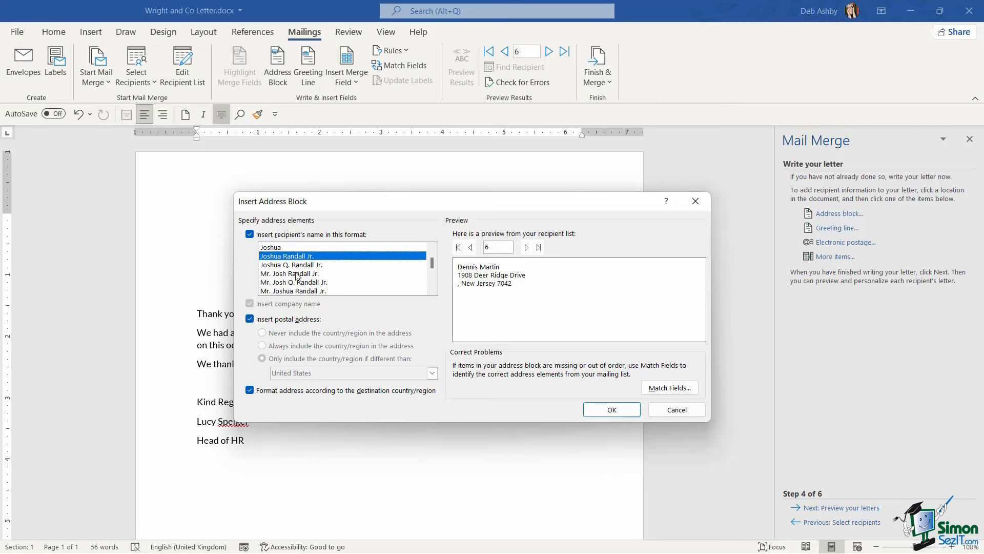
click(297, 275)
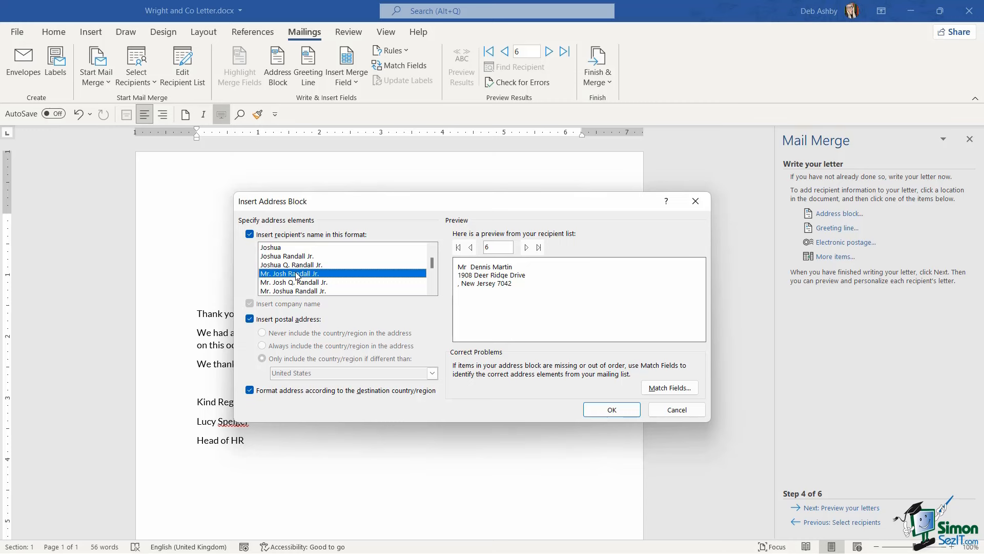
Step: Preview the address block for several more recipients and insert it at the top of the letter with the postal address included
click(527, 247)
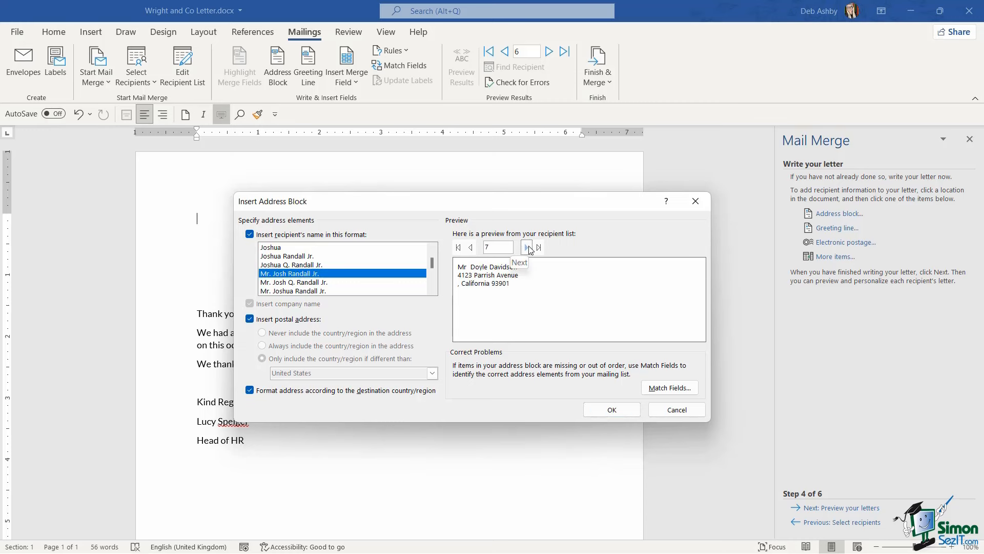
click(527, 248)
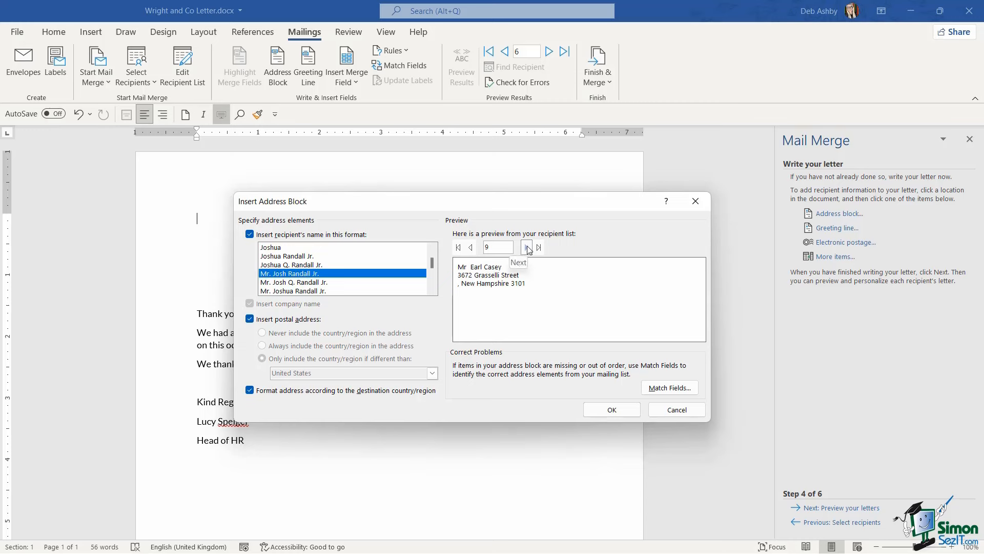
click(528, 248)
click(528, 248)
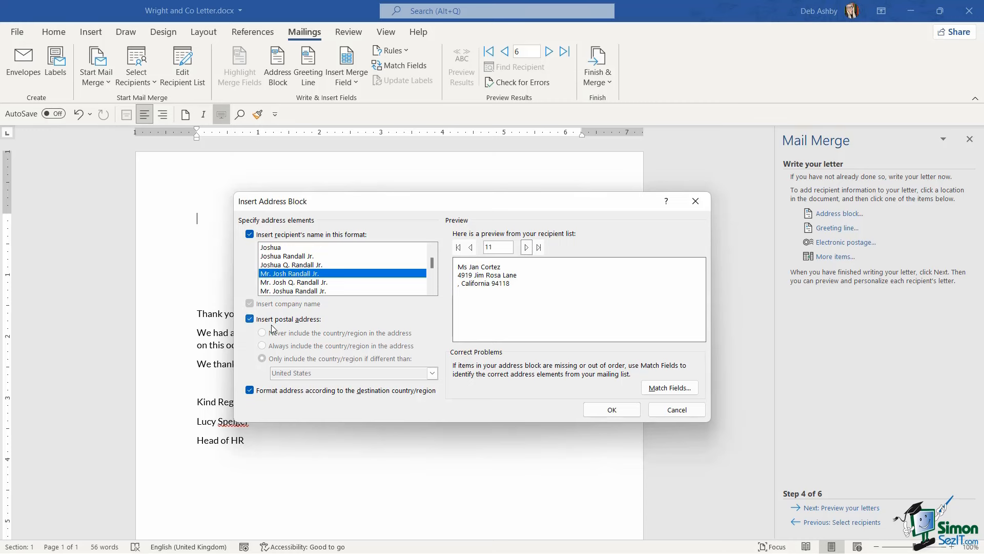
click(250, 319)
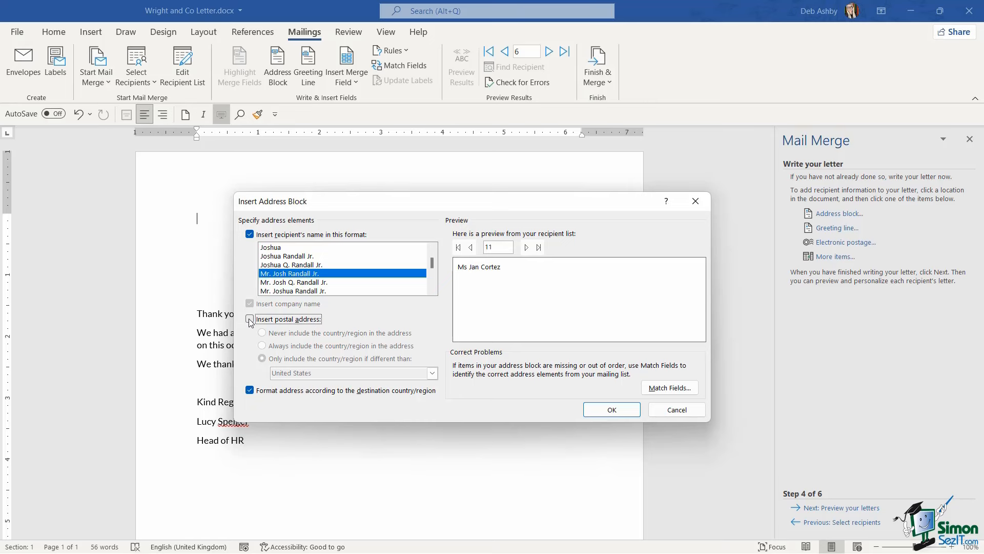
click(248, 319)
click(612, 408)
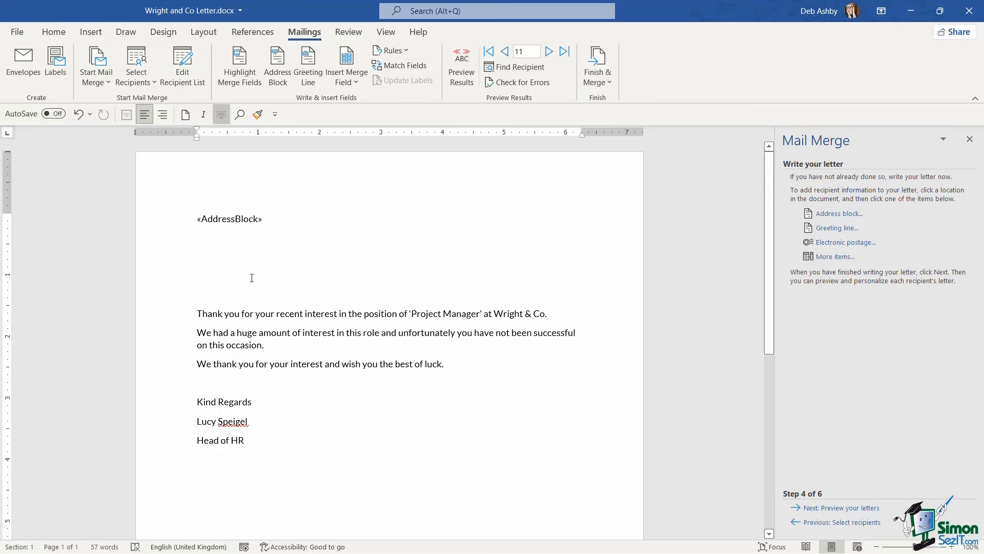
Step: Set up a greeting line above the first paragraph with "Dear", the first-name-only format "Joshua" and a comma
click(206, 298)
click(837, 229)
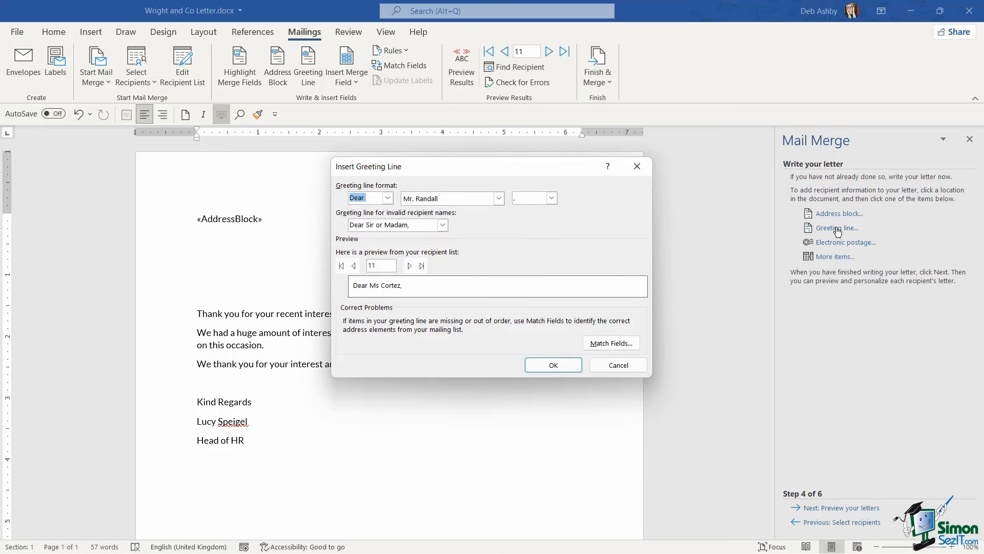
click(388, 198)
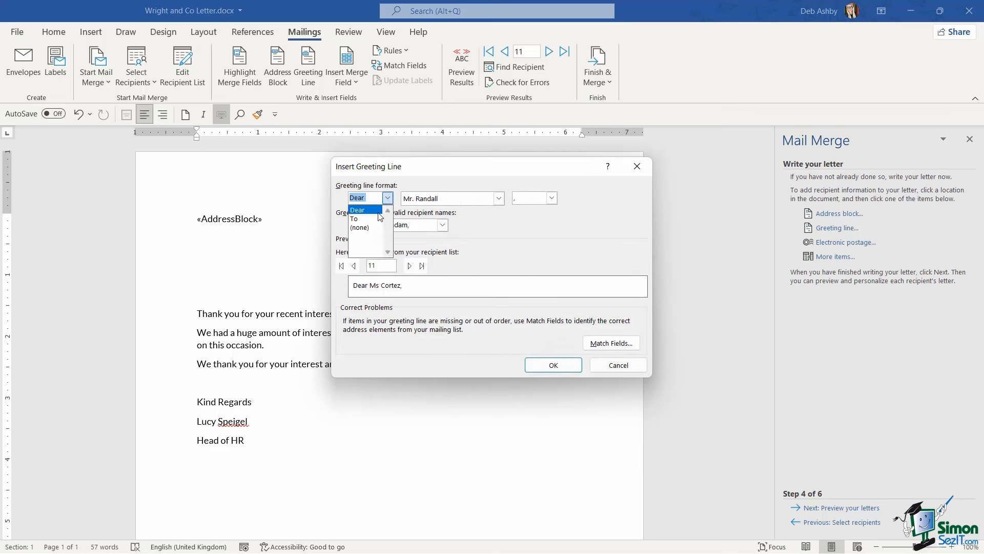
click(416, 188)
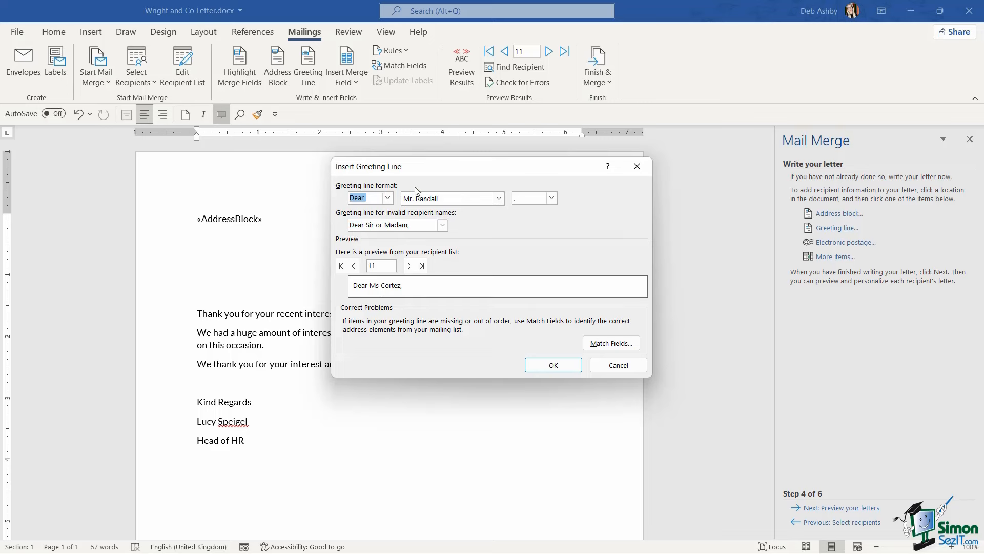
click(499, 198)
drag(499, 228, 494, 236)
click(410, 253)
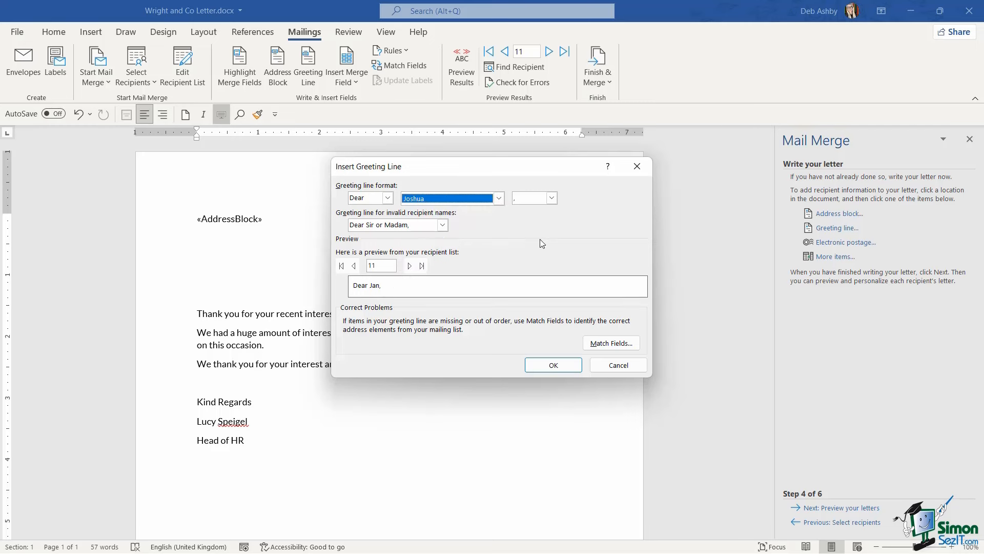
click(552, 198)
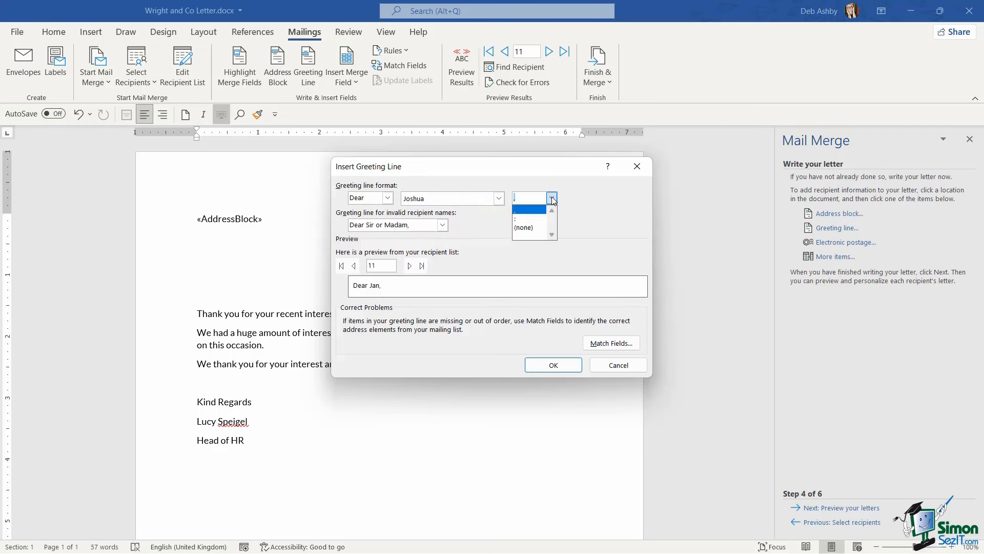
click(529, 210)
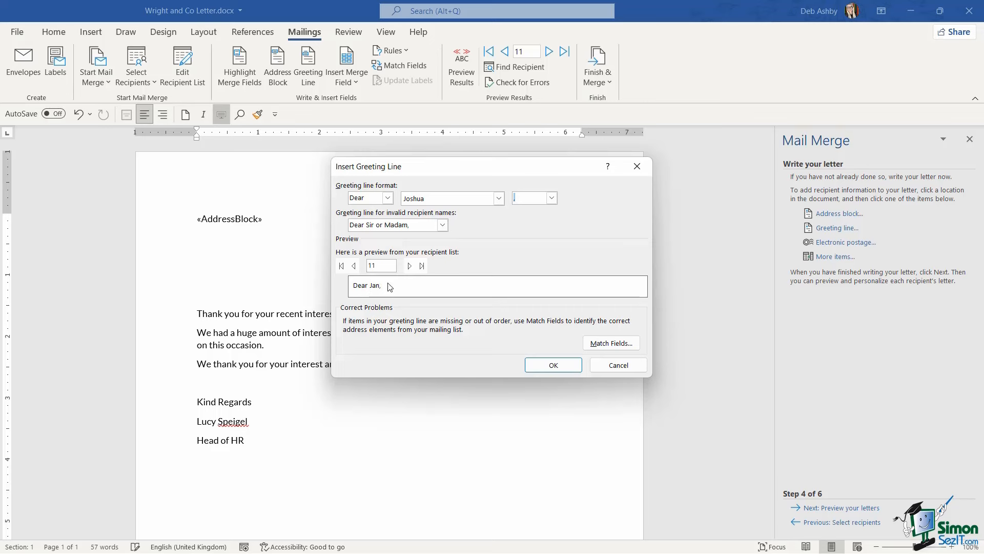
Step: Preview the greeting for the next three recipients and insert the greeting line into the letter
click(409, 266)
click(410, 266)
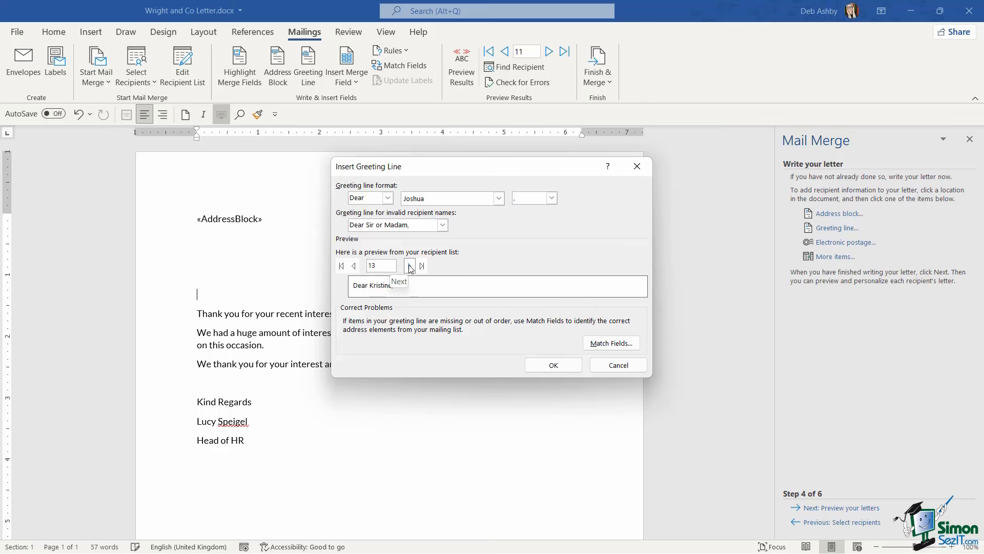
click(409, 265)
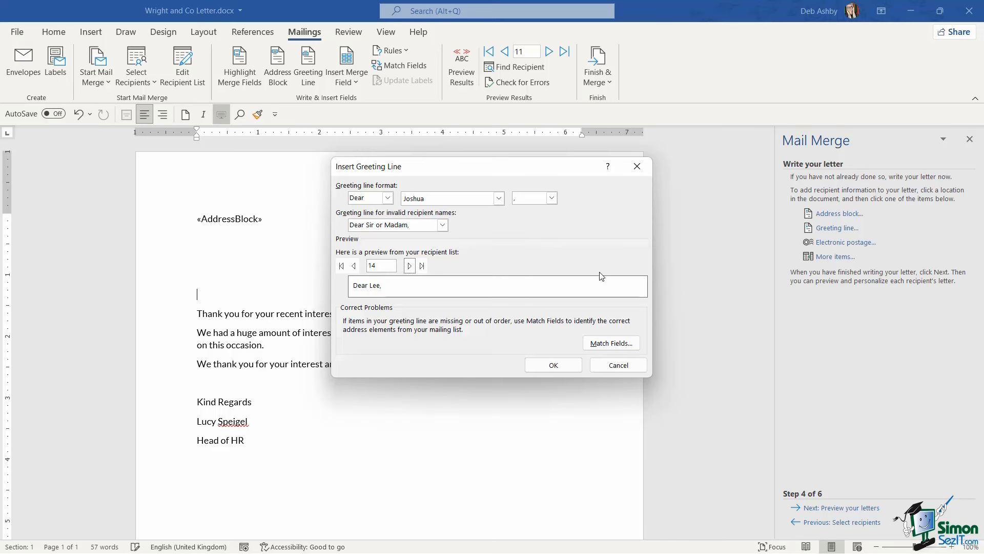
click(558, 361)
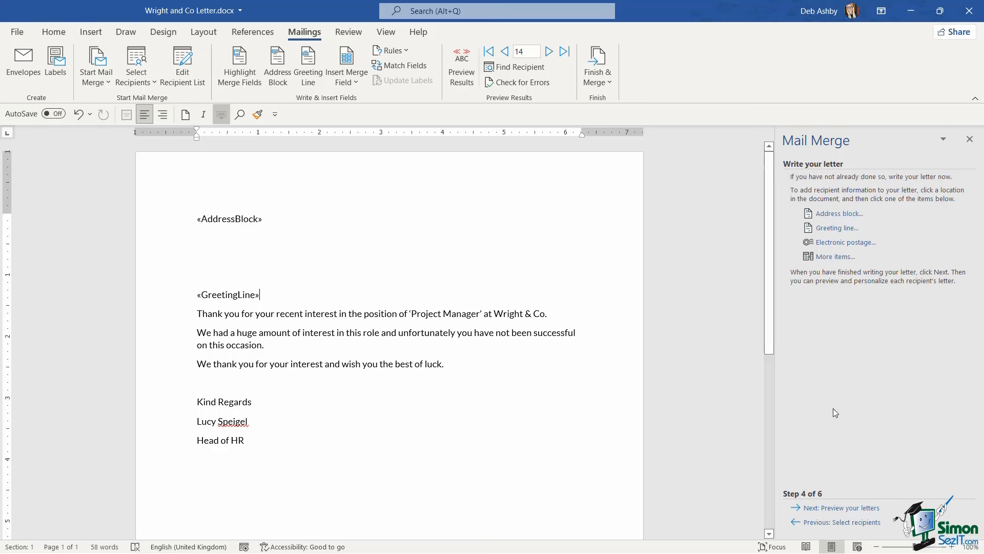
Step: Advance the wizard to the letter preview and go back through the merged letters to recipient 6
click(839, 508)
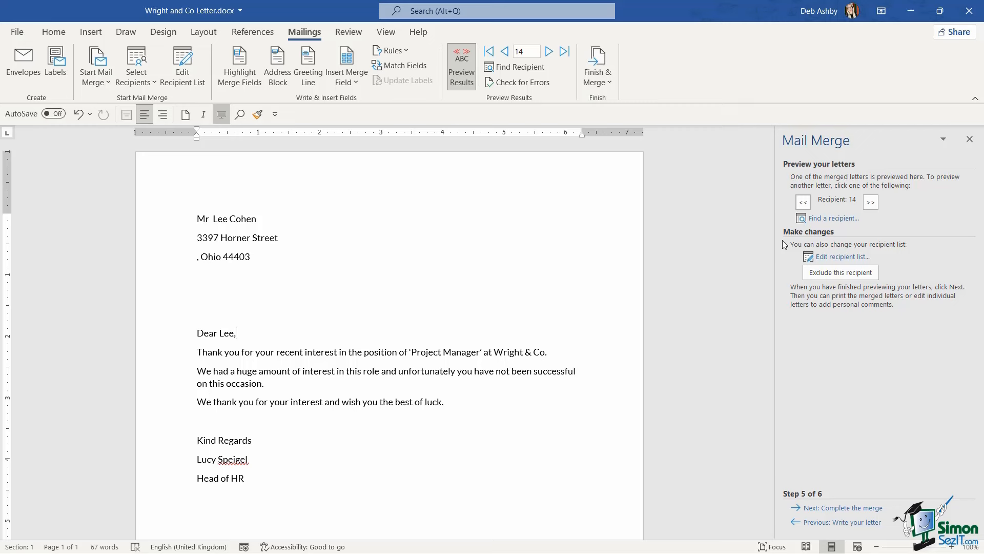
click(803, 202)
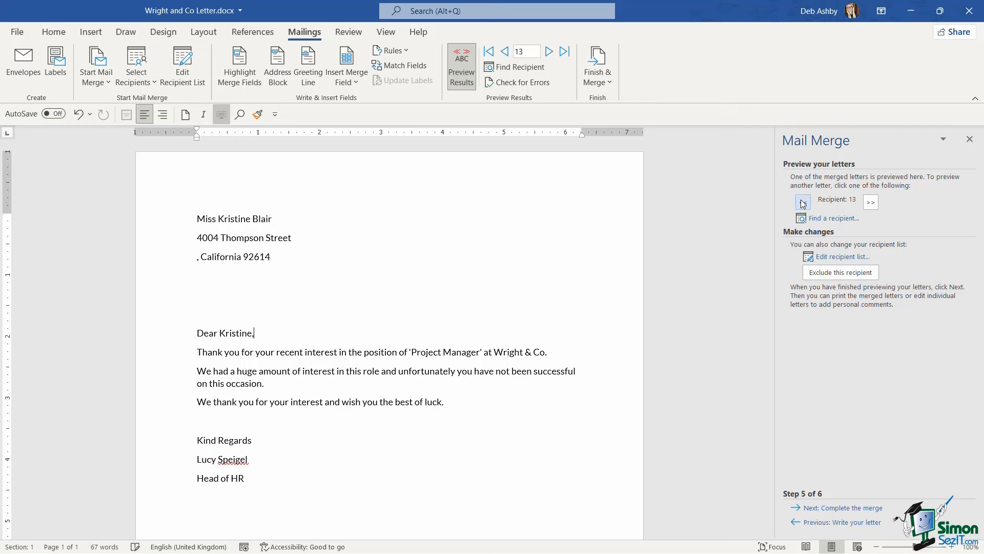
click(802, 202)
click(803, 202)
click(803, 202)
click(803, 202)
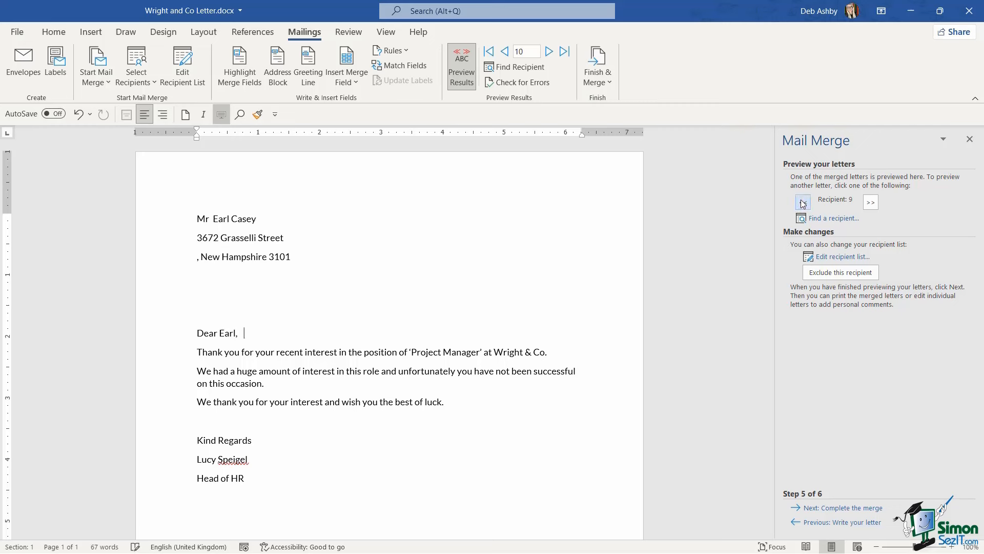
click(803, 202)
click(803, 202)
click(803, 202)
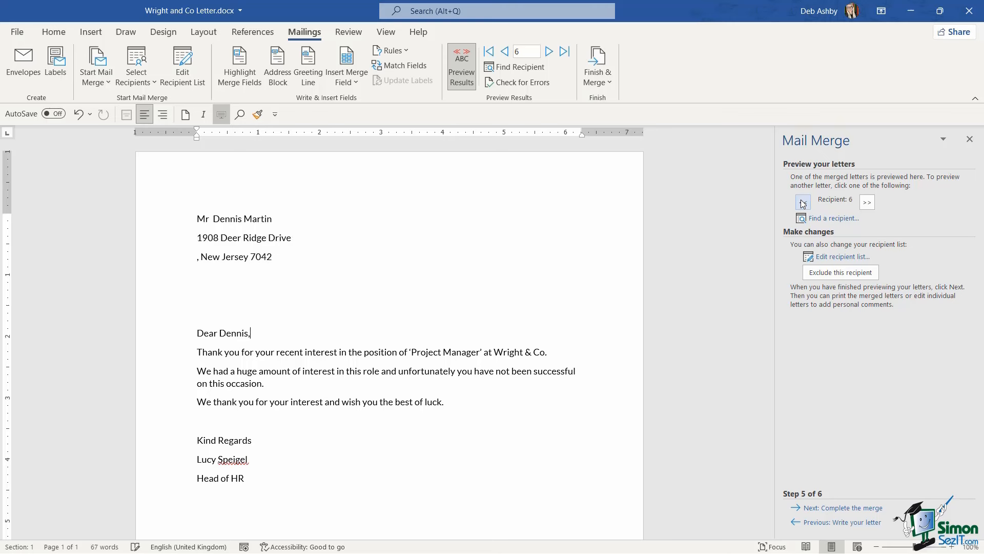
Step: Review the recipient list from the letter preview stage and close it
click(199, 258)
click(832, 261)
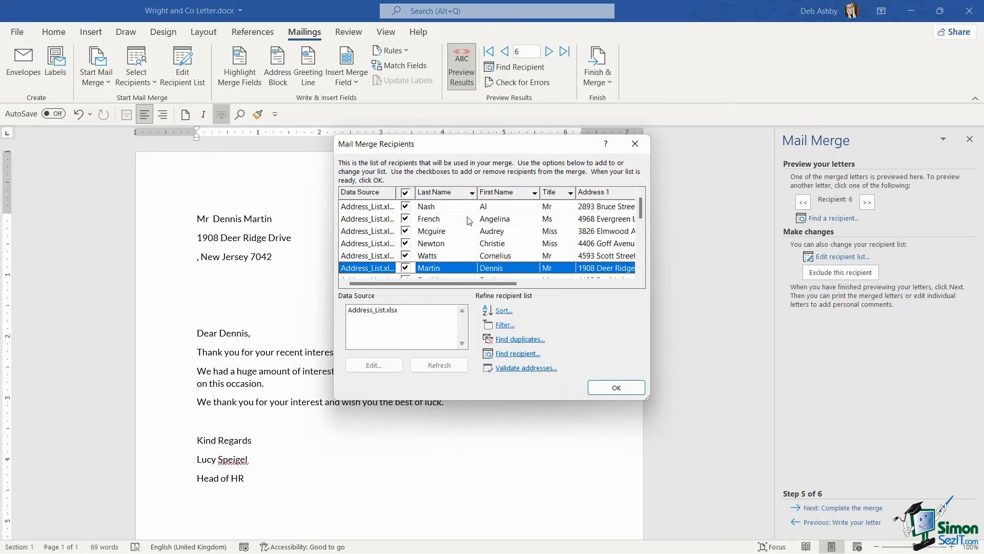
click(626, 386)
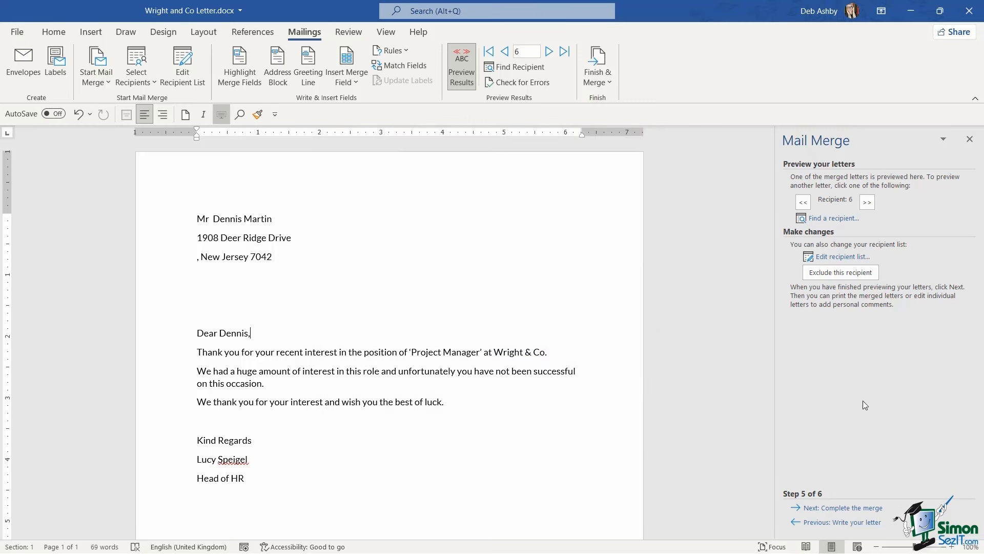
Step: Complete the merge by generating individual letters for all records in a new document
click(841, 508)
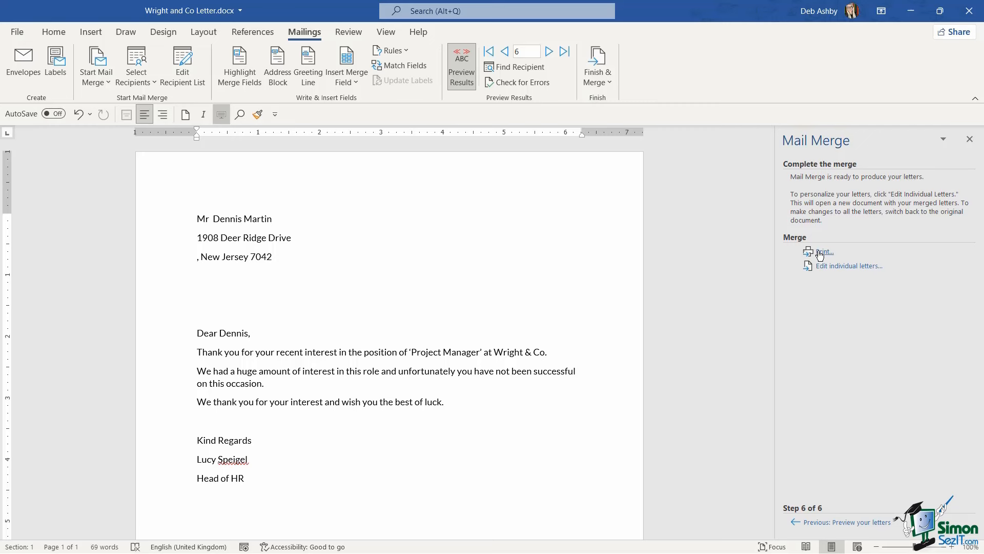
click(842, 266)
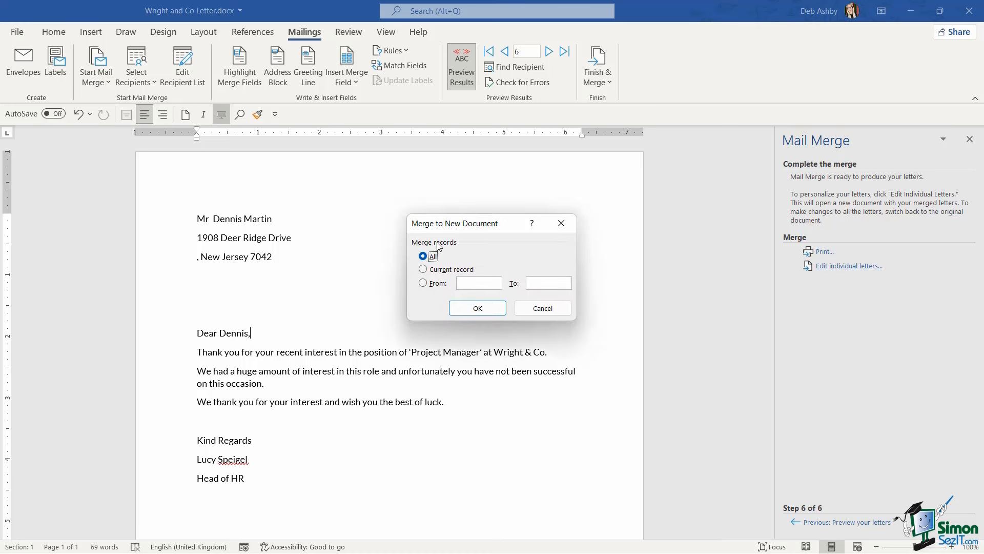
click(475, 311)
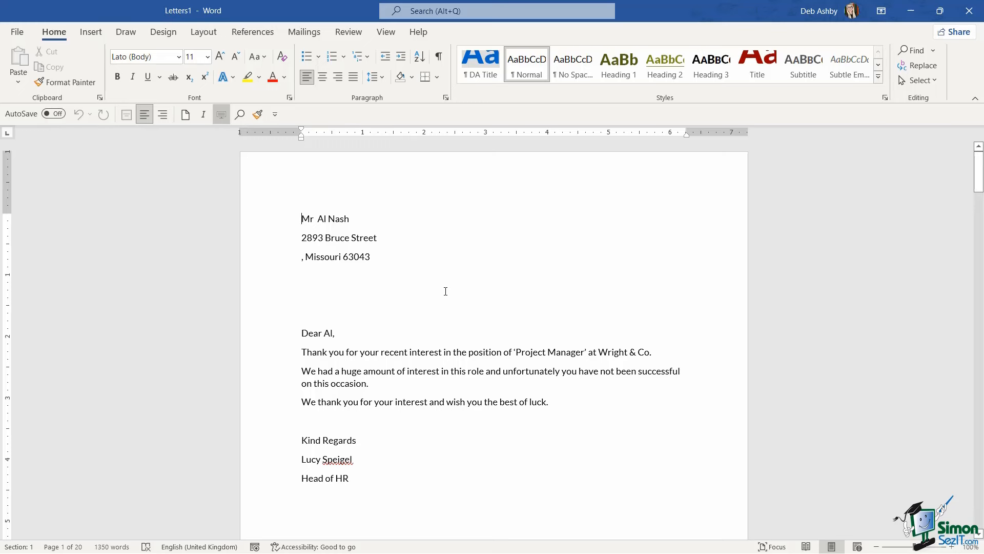
Step: Look through the merged letters to check each recipient's address and greeting
scroll(455, 288, down, 10)
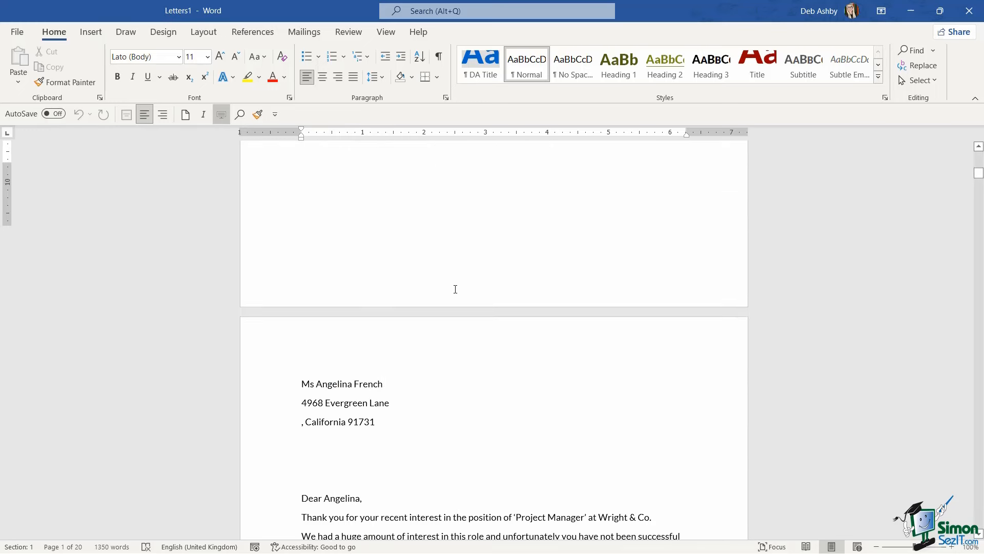
scroll(455, 288, down, 10)
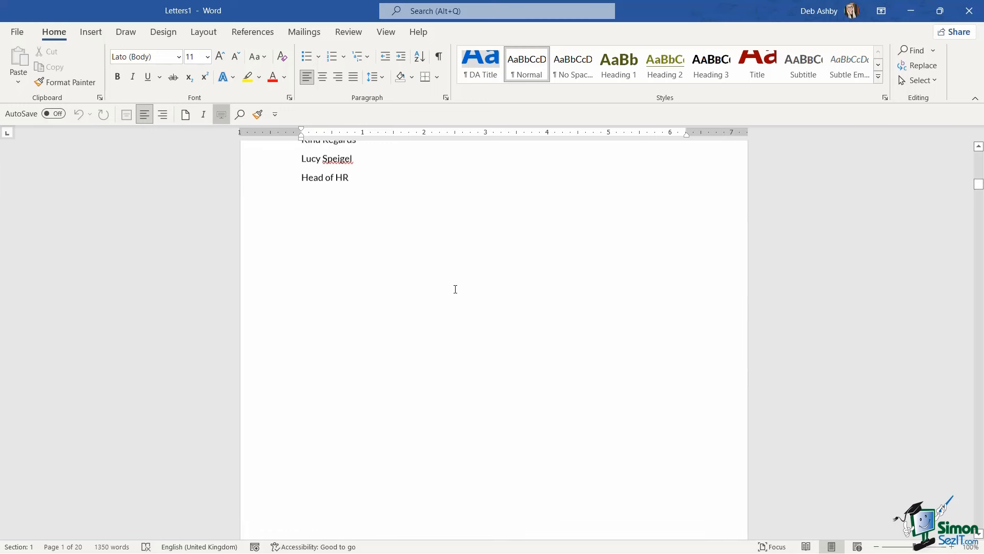
scroll(456, 289, down, 8)
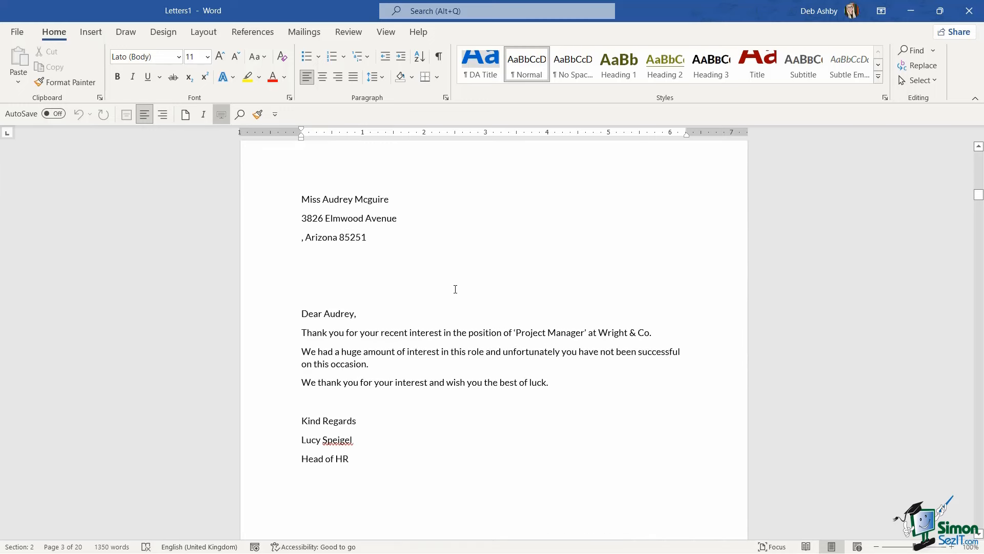
scroll(455, 289, down, 8)
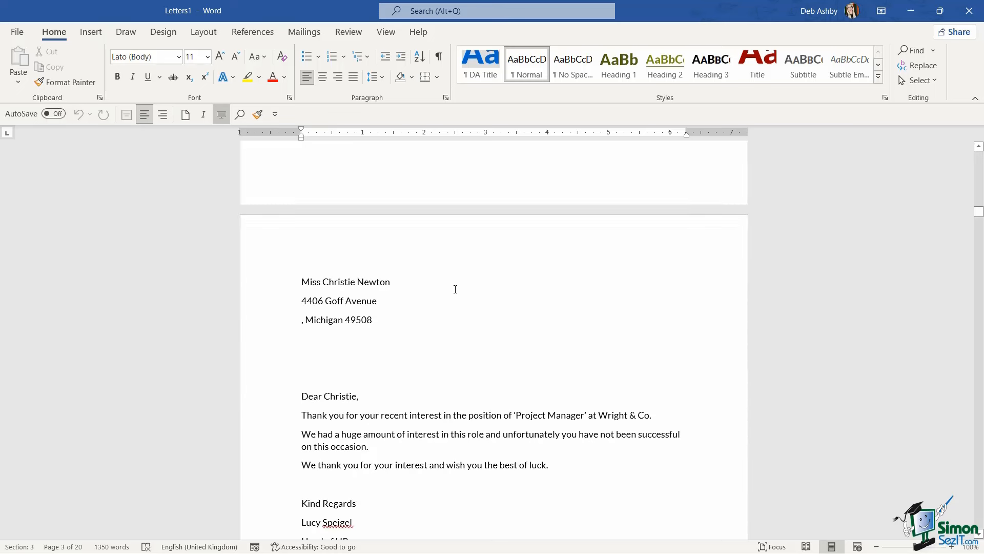
scroll(456, 289, down, 10)
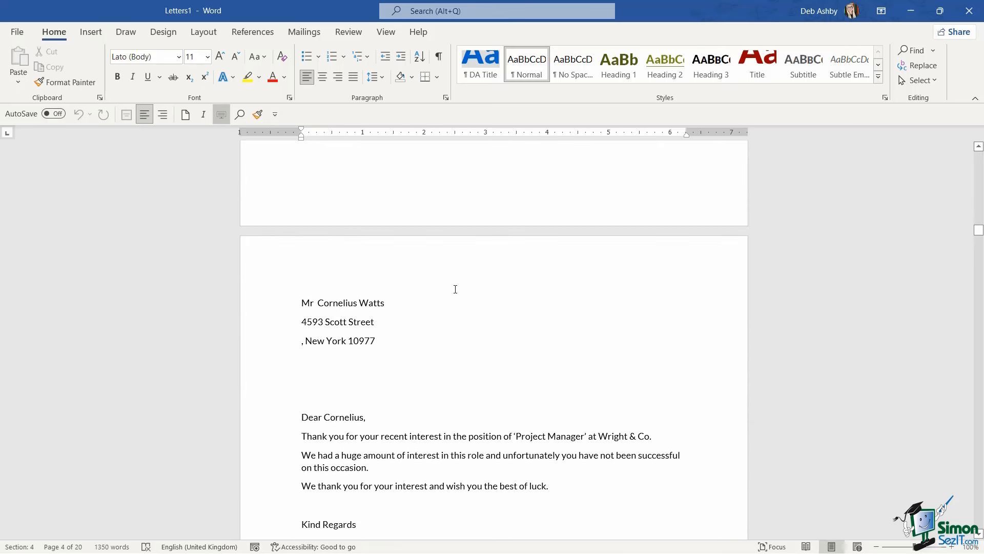
click(450, 320)
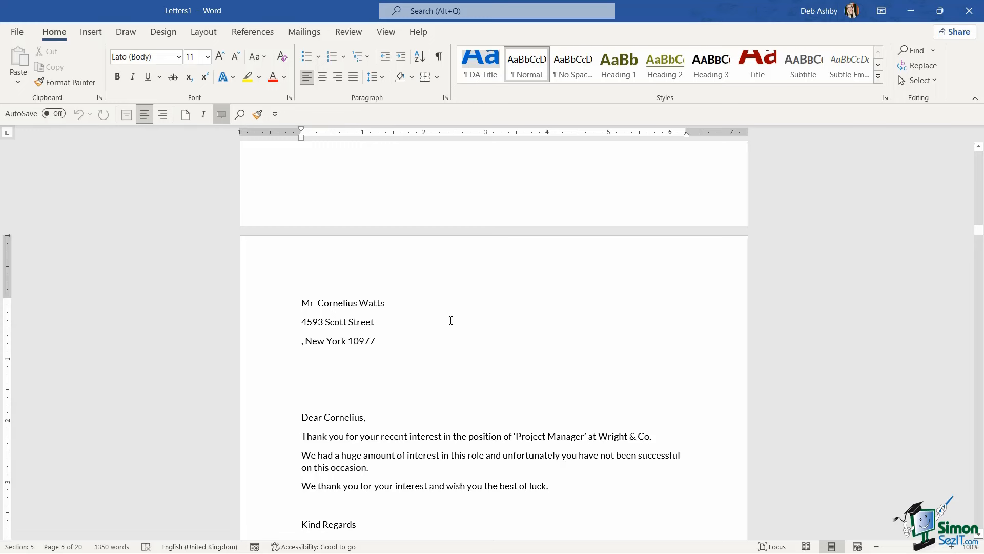
key(ctrl+Page_Down)
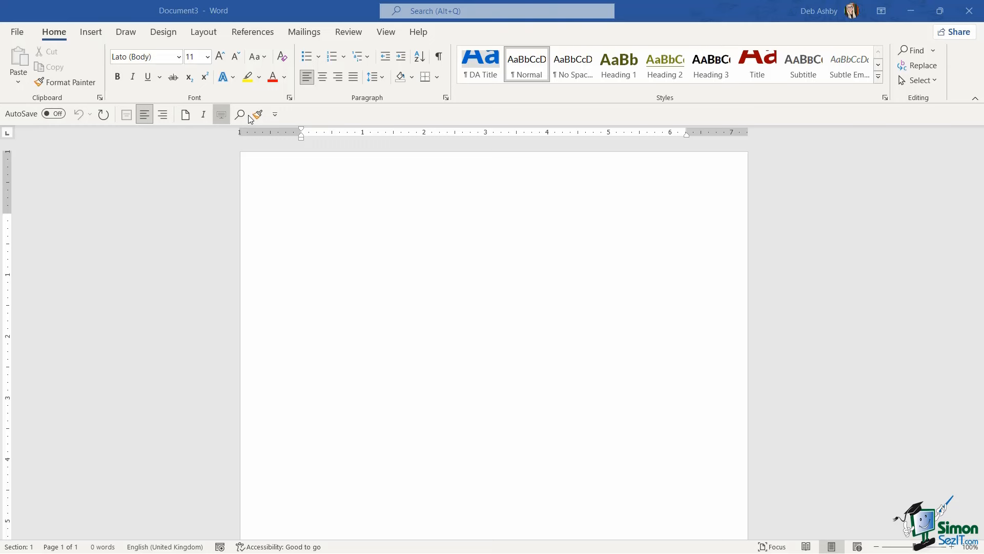
Step: Start the step-by-step mail merge wizard in the blank document, choose Envelopes as the document type and advance to the starting document stage
click(305, 33)
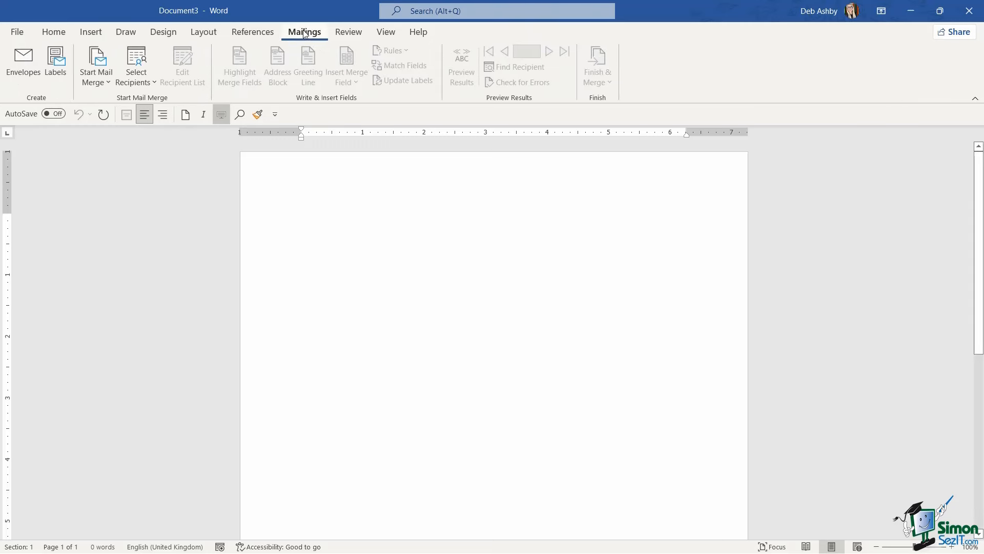
click(108, 84)
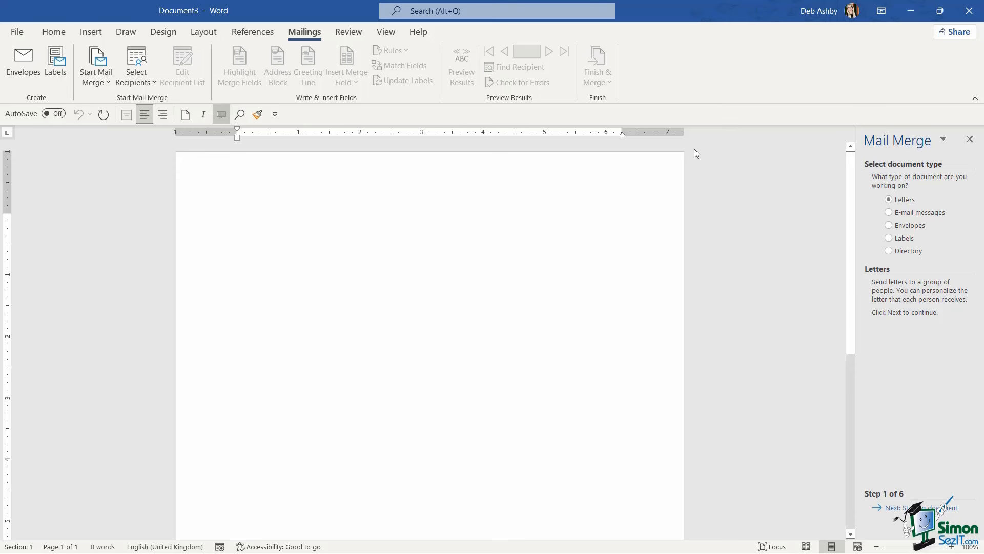
drag(856, 227, 795, 229)
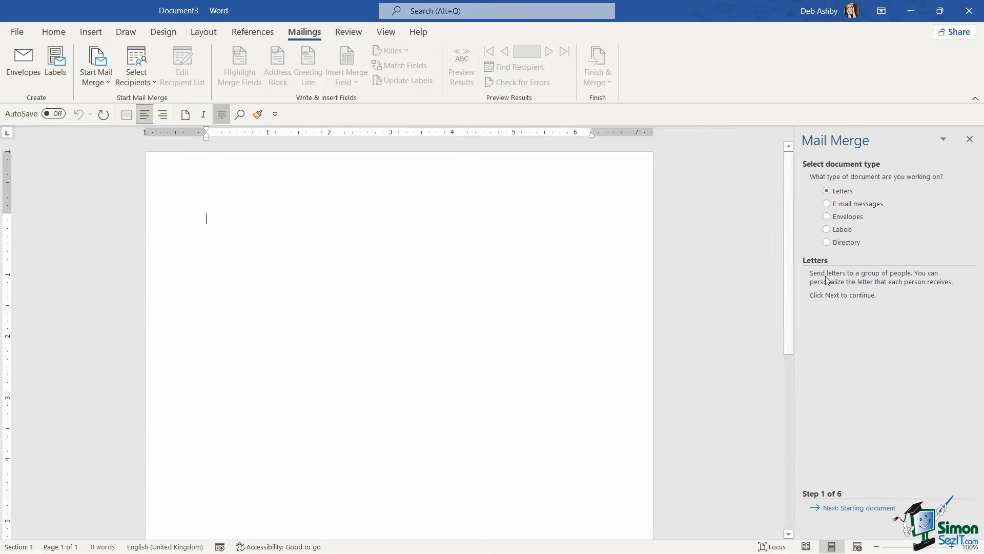
click(827, 216)
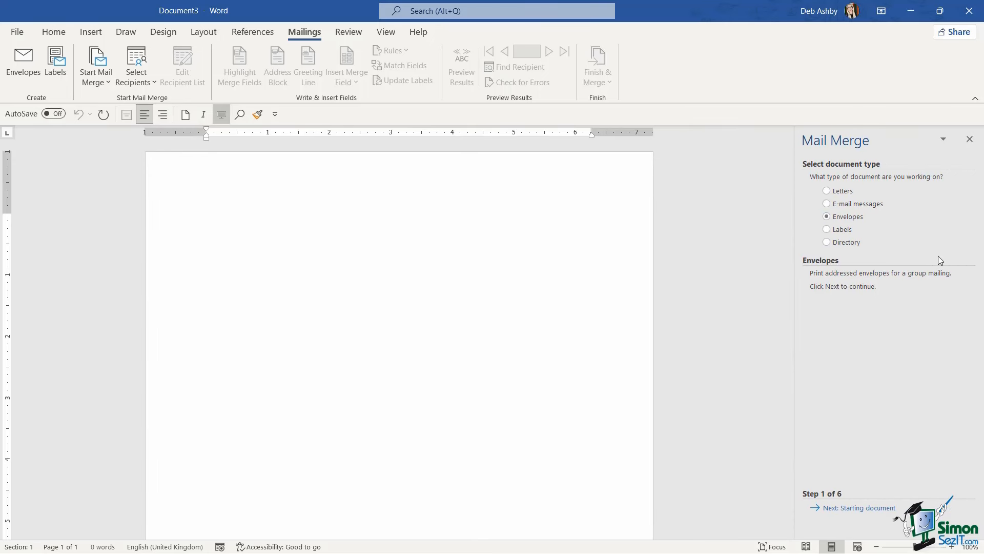
click(875, 513)
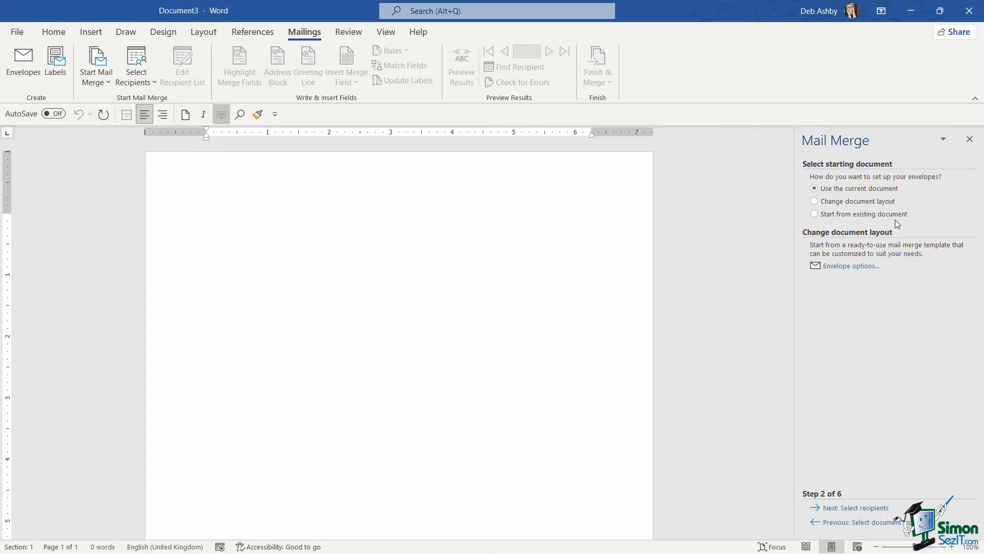
Step: Choose to change the document layout and set the envelope size to Size 10 (4 1/8 x 9 1/2 in)
click(813, 201)
click(841, 267)
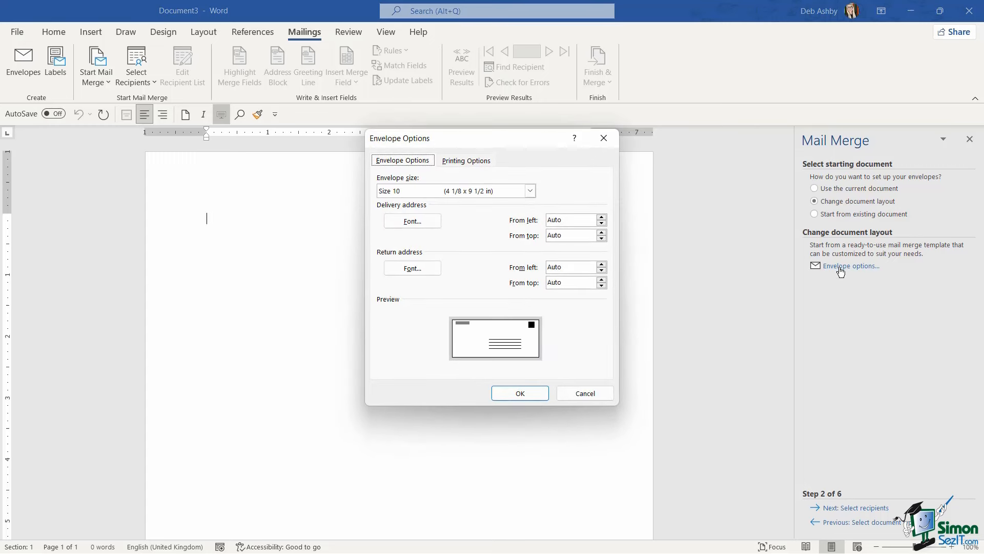
click(530, 191)
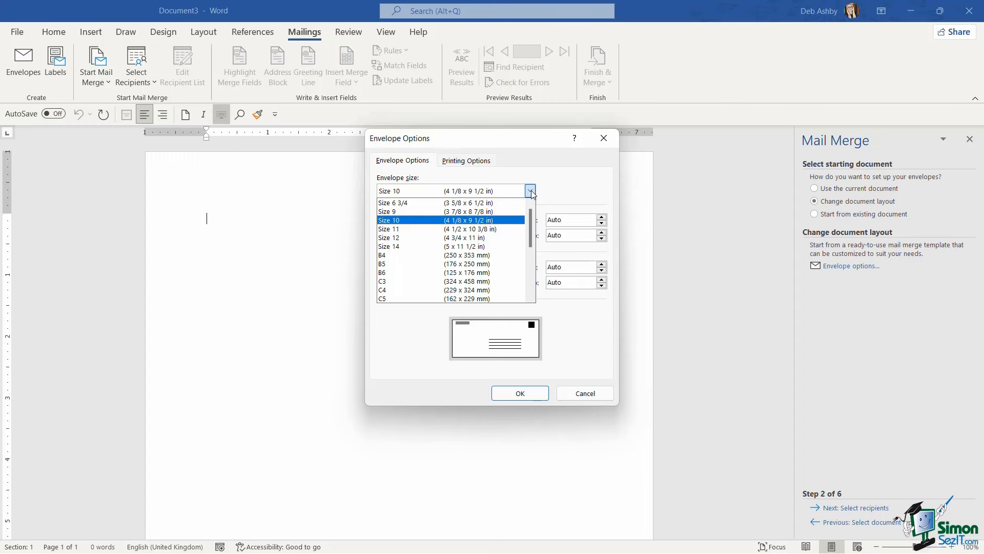
click(506, 220)
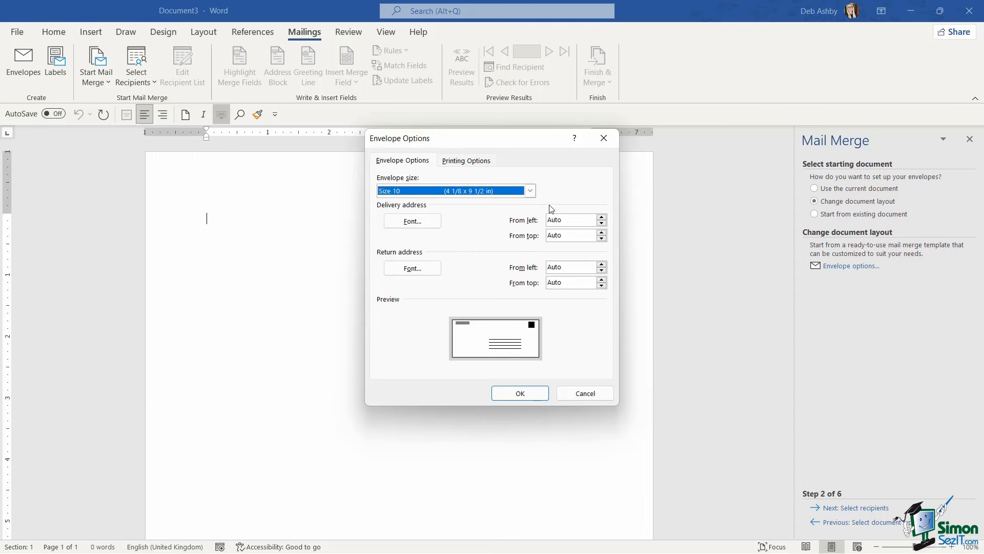
Step: Set the delivery address font to Arial in dark blue and apply the envelope options to the document
click(412, 221)
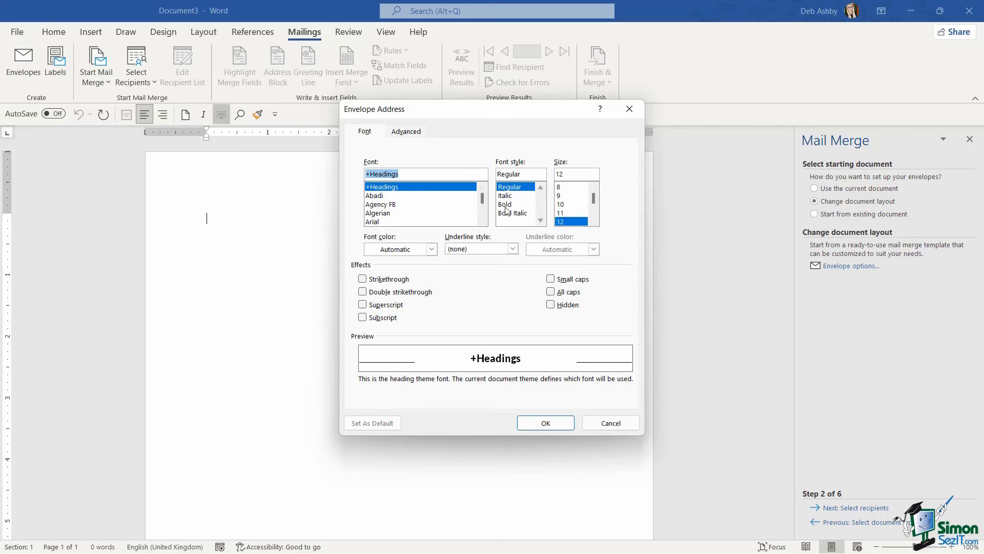
scroll(464, 215, down, 2)
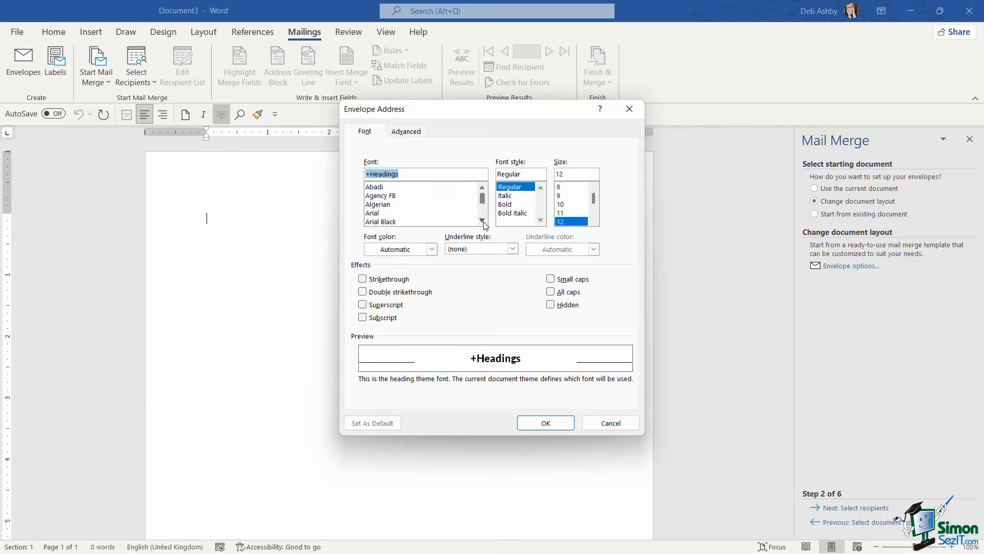
click(382, 204)
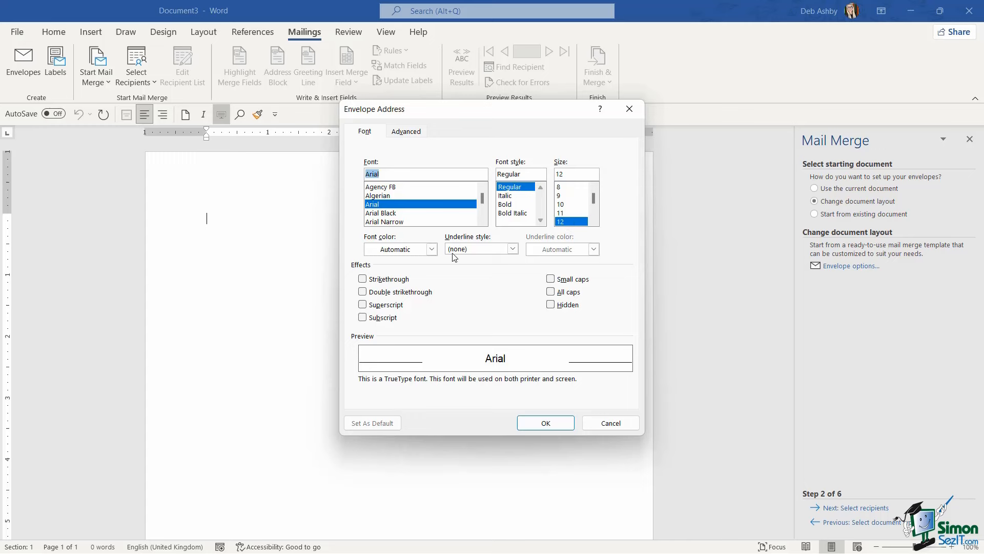
click(432, 249)
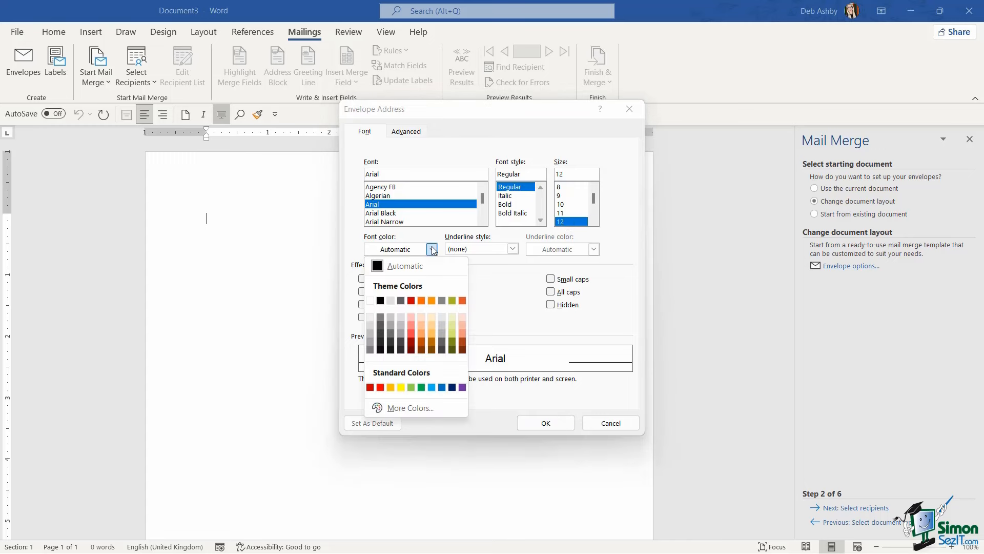
click(453, 387)
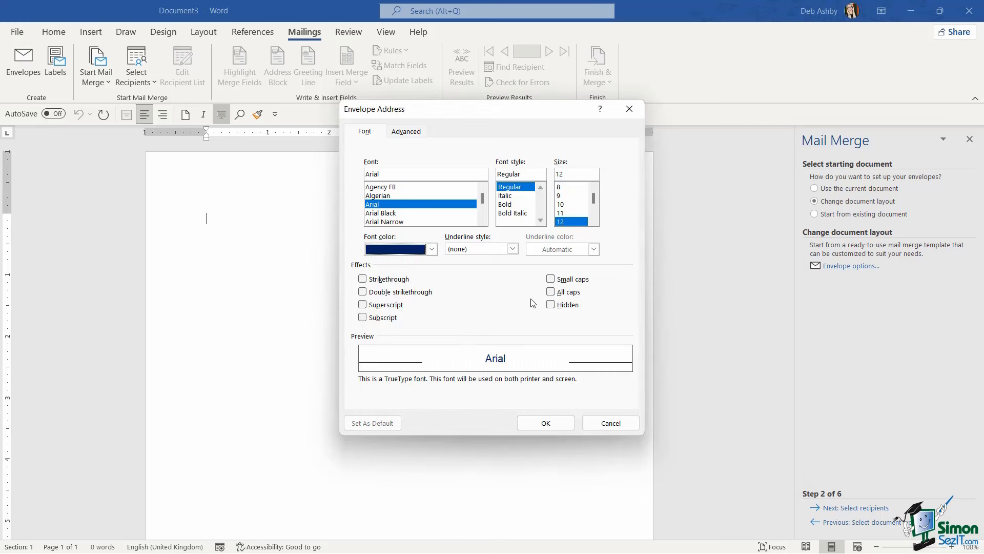
click(547, 426)
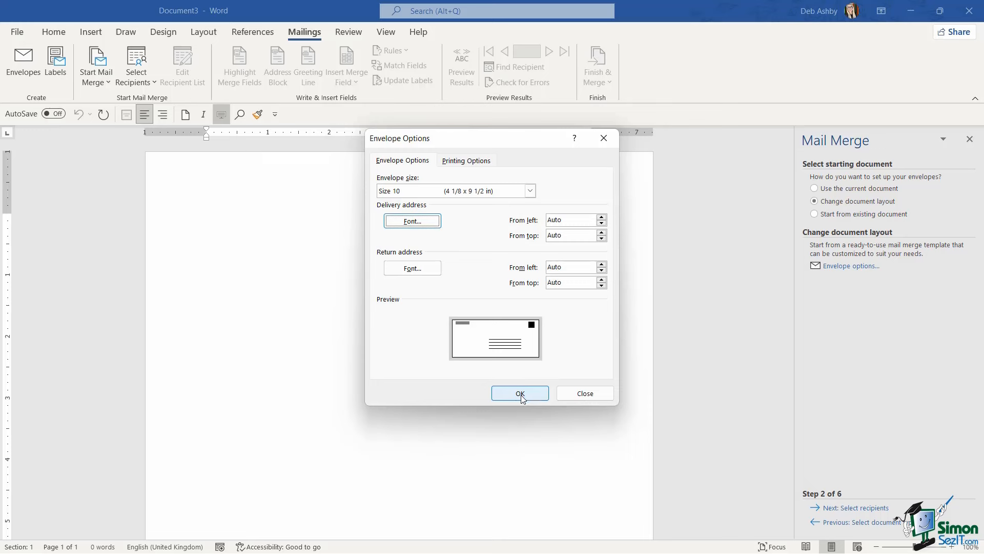
click(521, 395)
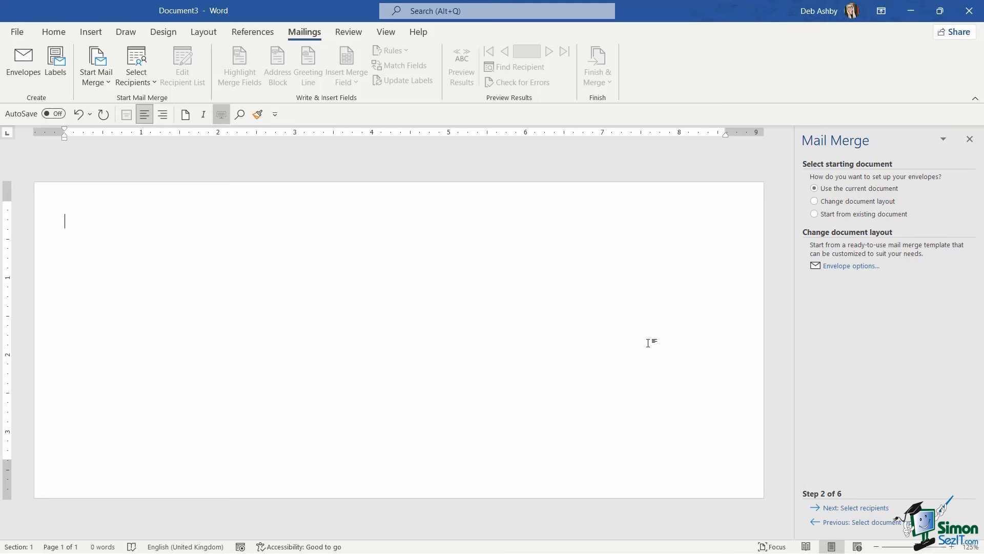
Step: Show the formatting marks and move the delivery address frame up to the middle of the envelope
click(53, 32)
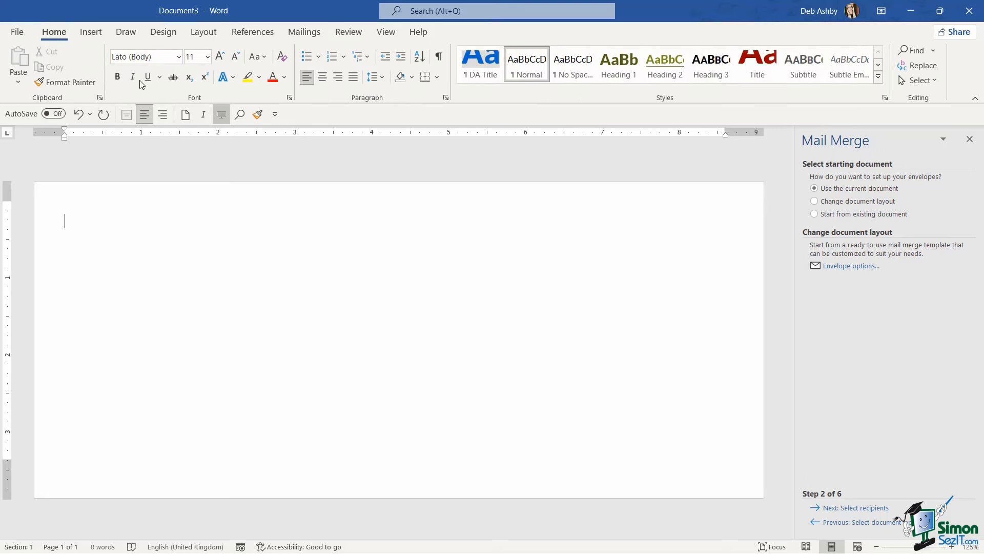
click(439, 57)
click(346, 363)
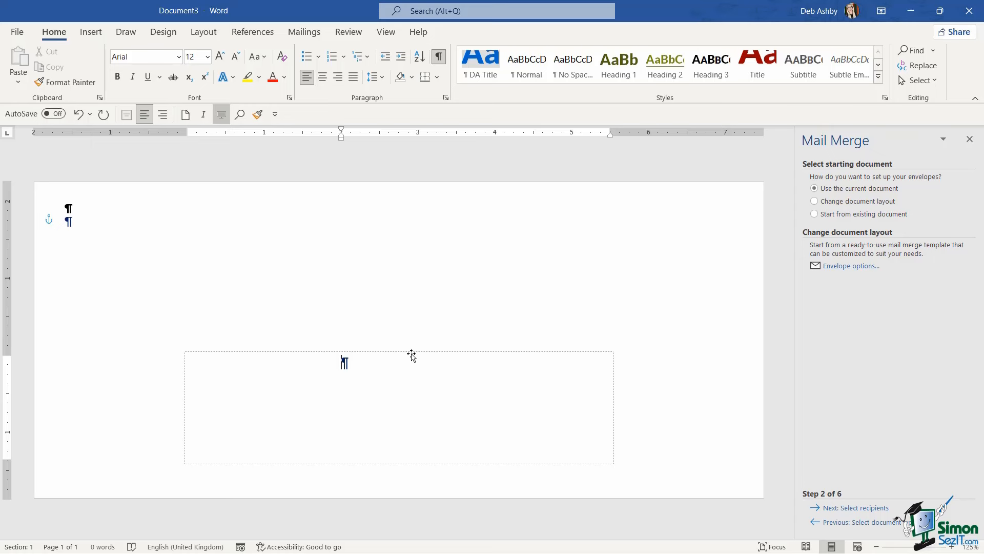
drag(411, 353, 383, 273)
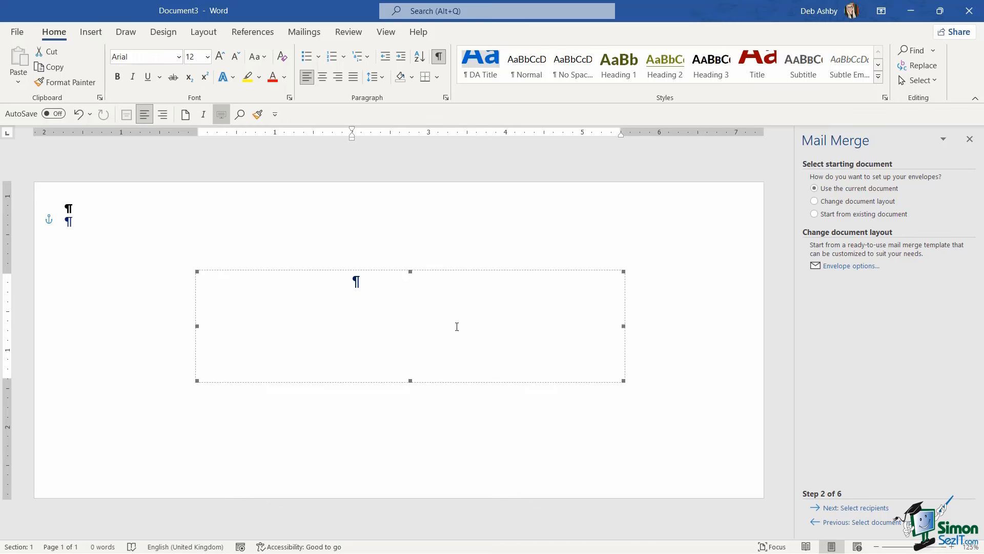
Step: Advance to recipient selection and use Sheet1$ of Address_List.xlsx, with column headers in its first row, keeping all recipients
click(850, 509)
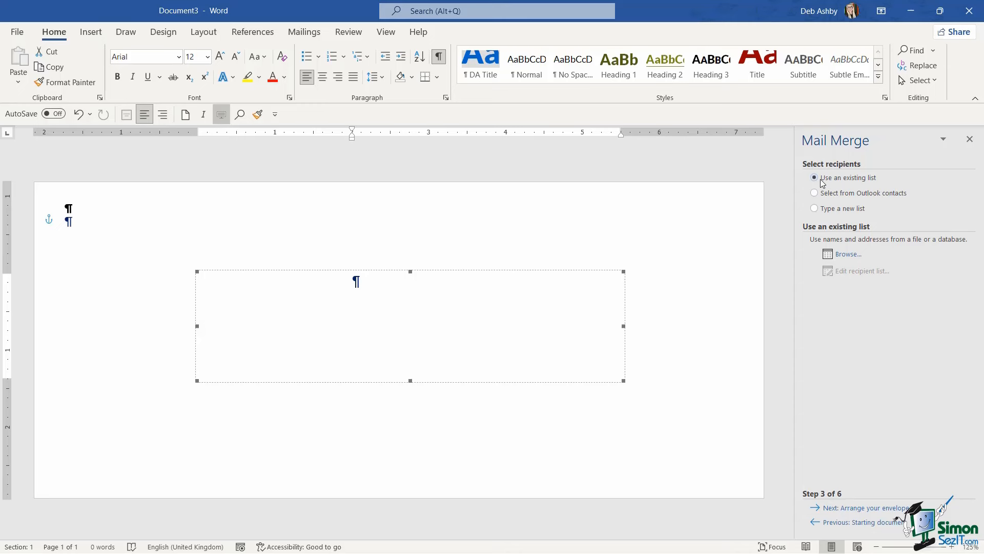
click(848, 255)
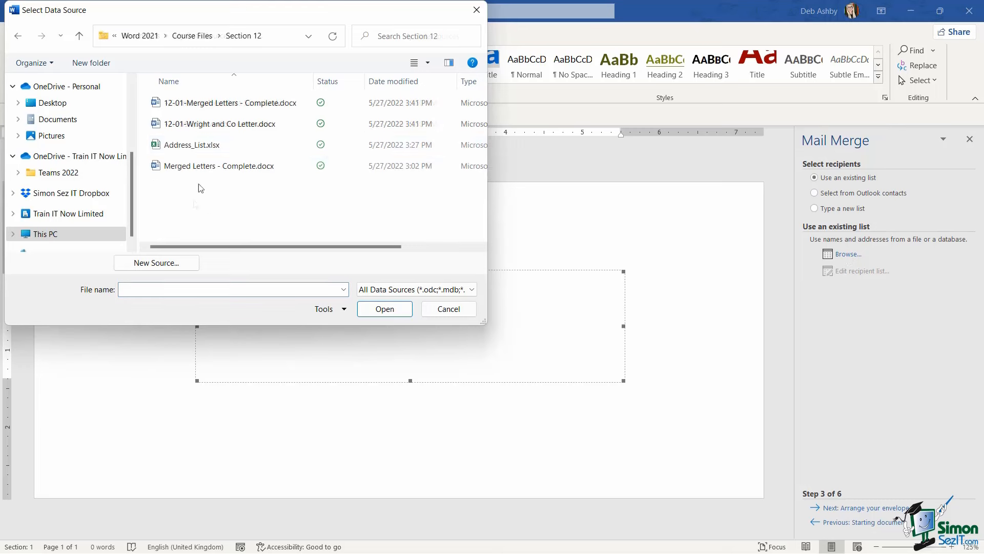
click(186, 146)
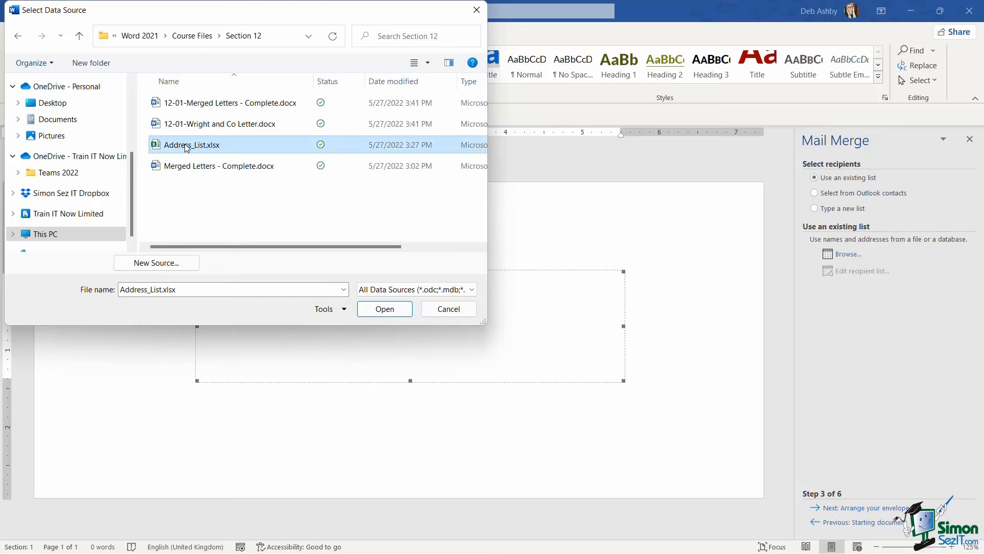
click(388, 308)
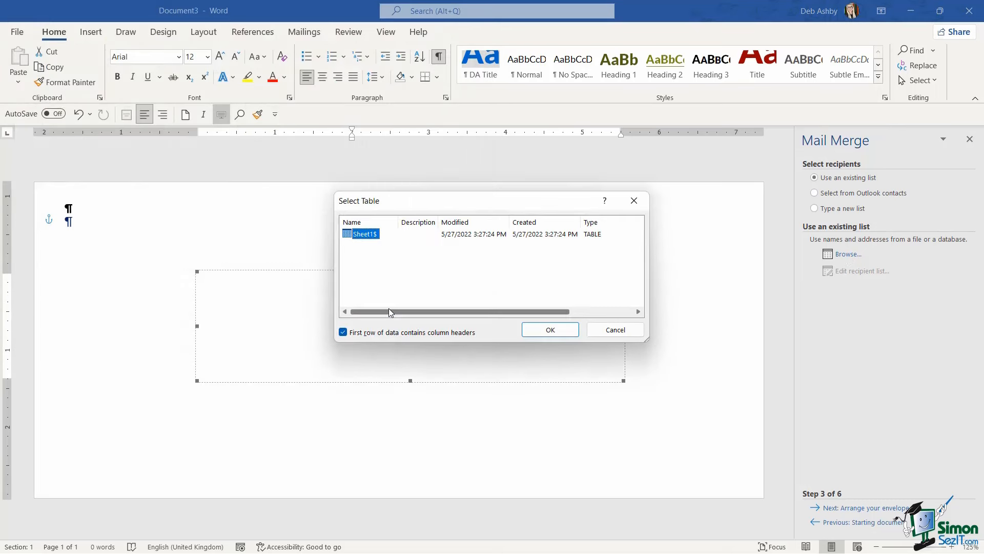
click(565, 331)
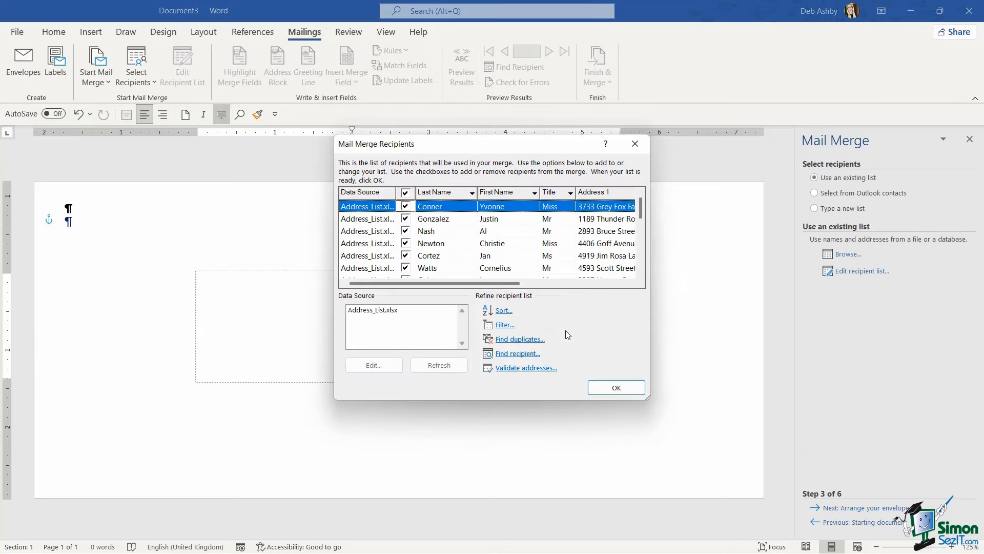
drag(648, 397, 812, 455)
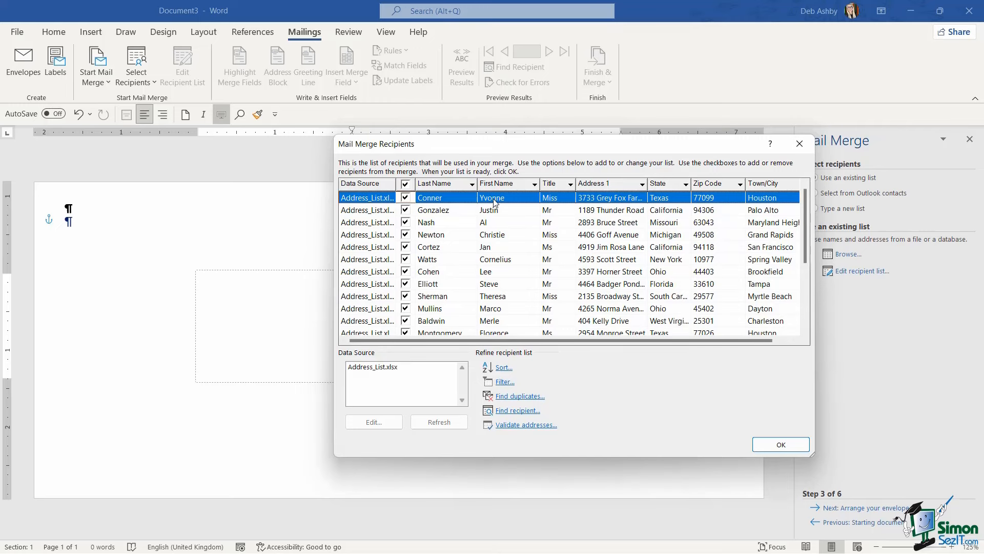
click(781, 445)
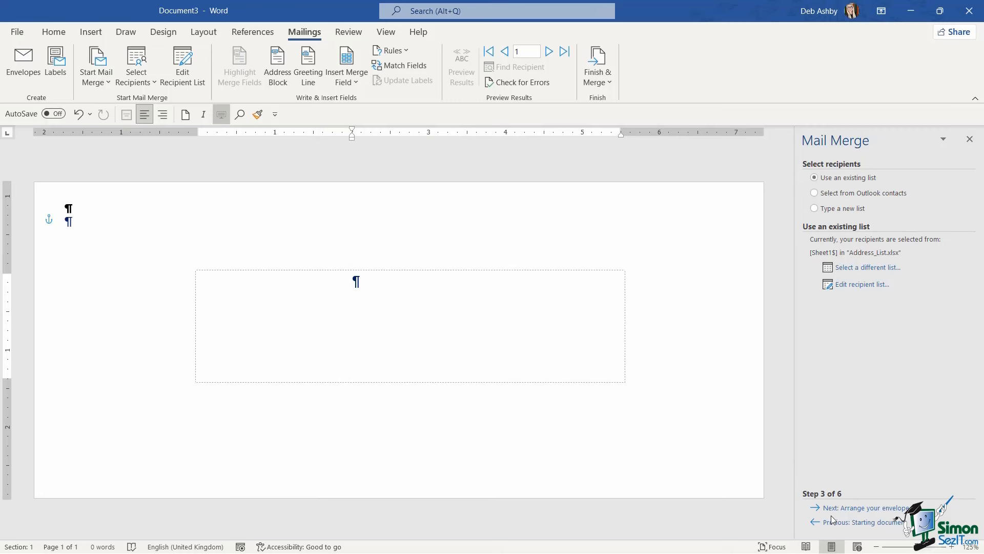
Step: Advance to arranging the envelope and insert an address block in the "Mr. Joshua Randall Jr." name format into the delivery address frame
click(861, 508)
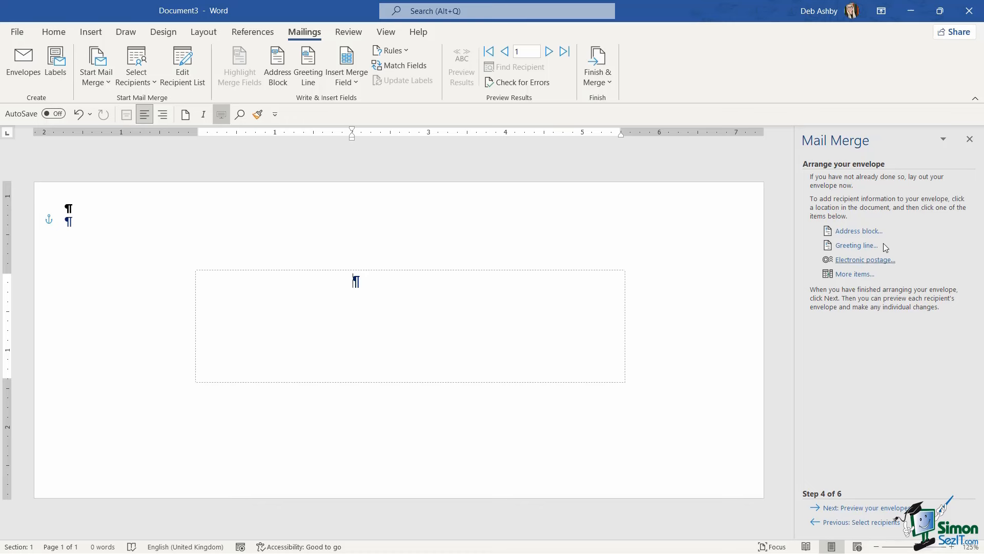
click(852, 231)
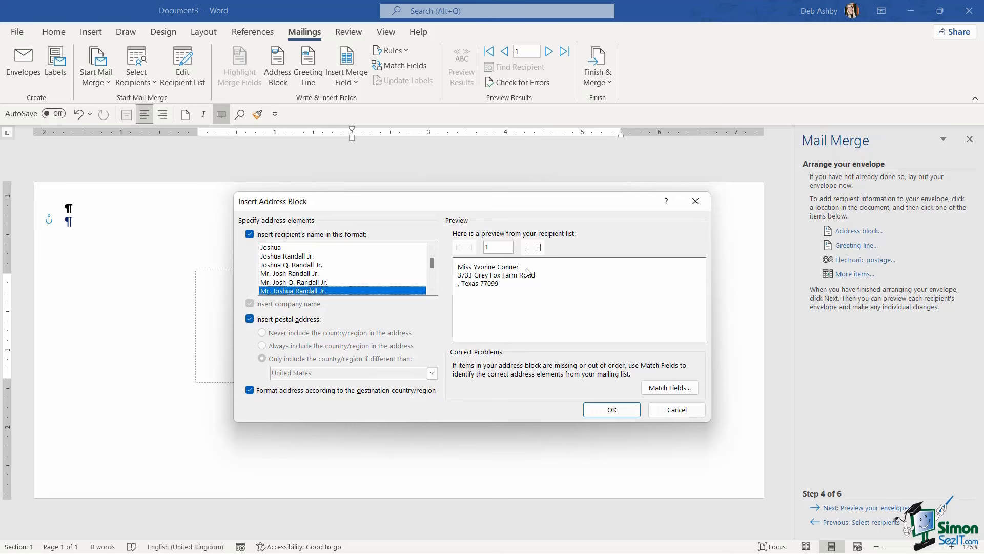
click(613, 410)
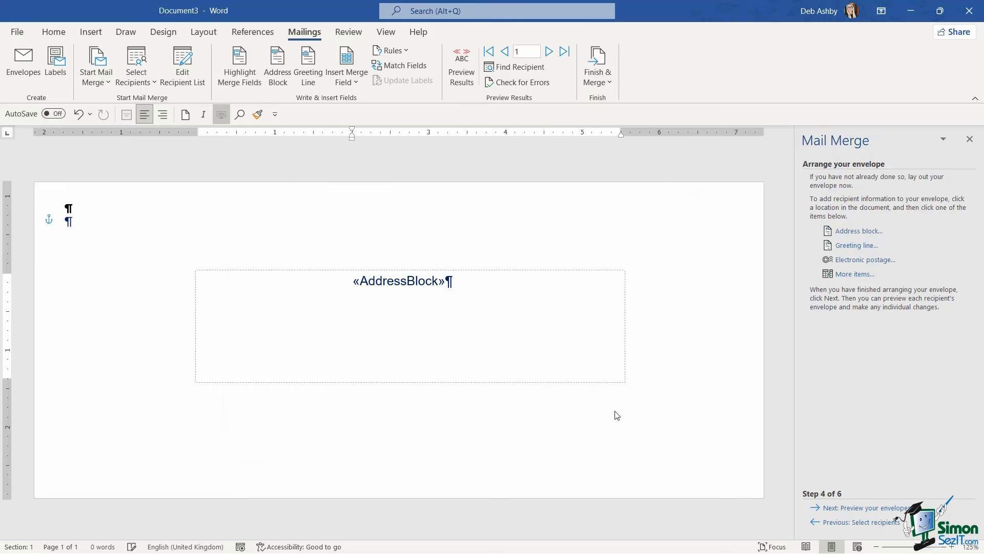
Step: Advance the wizard from arranging the envelope to previewing the merged envelopes
click(464, 272)
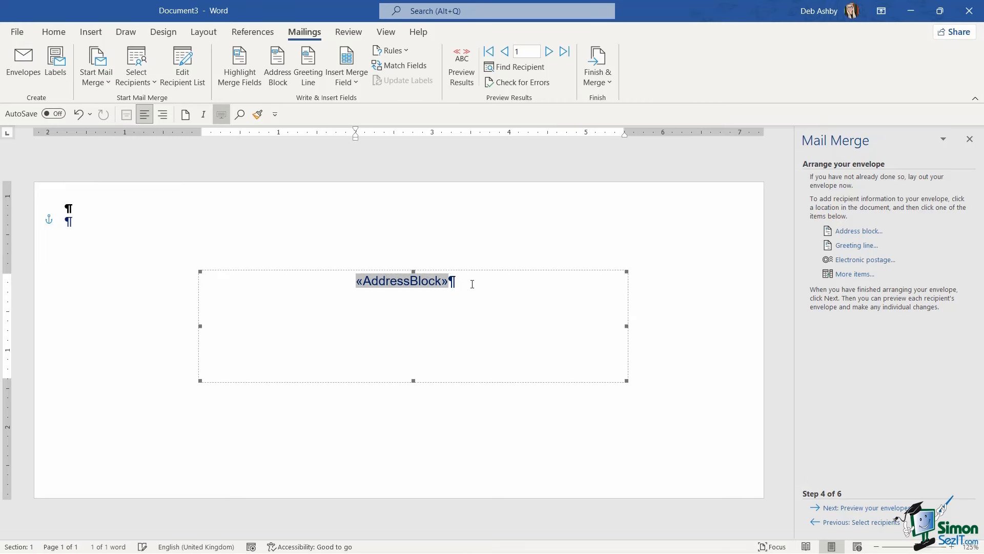
click(467, 269)
click(513, 286)
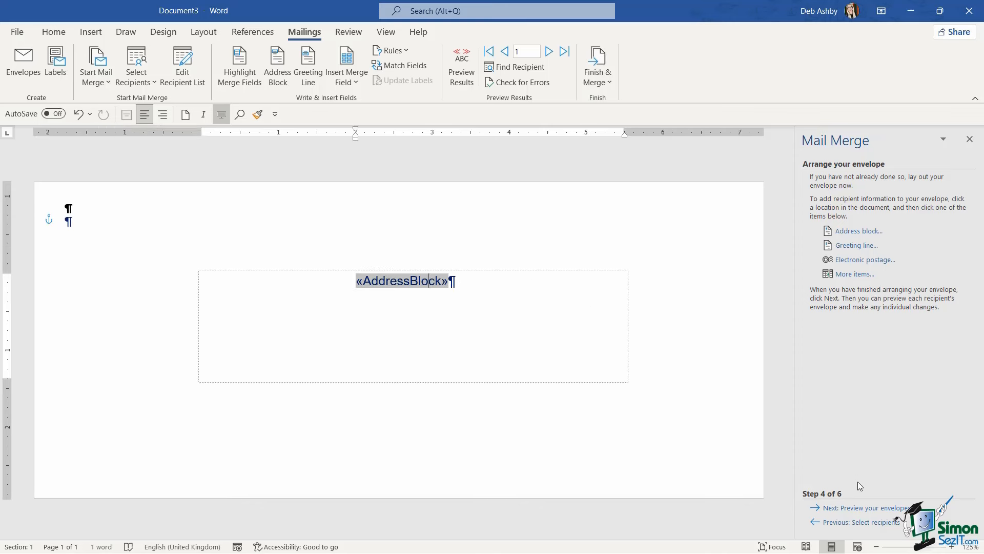
click(858, 508)
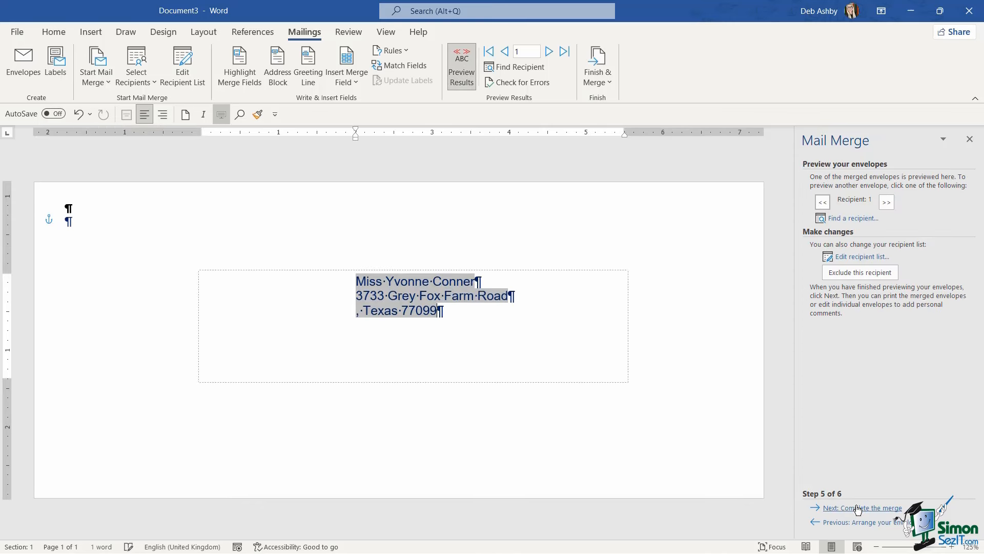
Step: Move the delivery address frame slightly lower on the envelope and hide the formatting marks
click(681, 328)
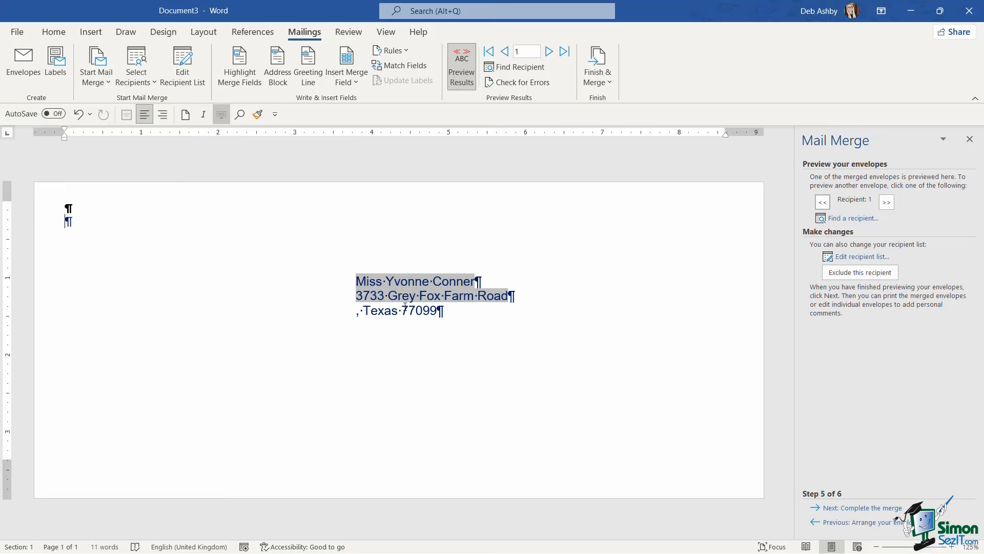
click(471, 377)
click(564, 428)
click(412, 310)
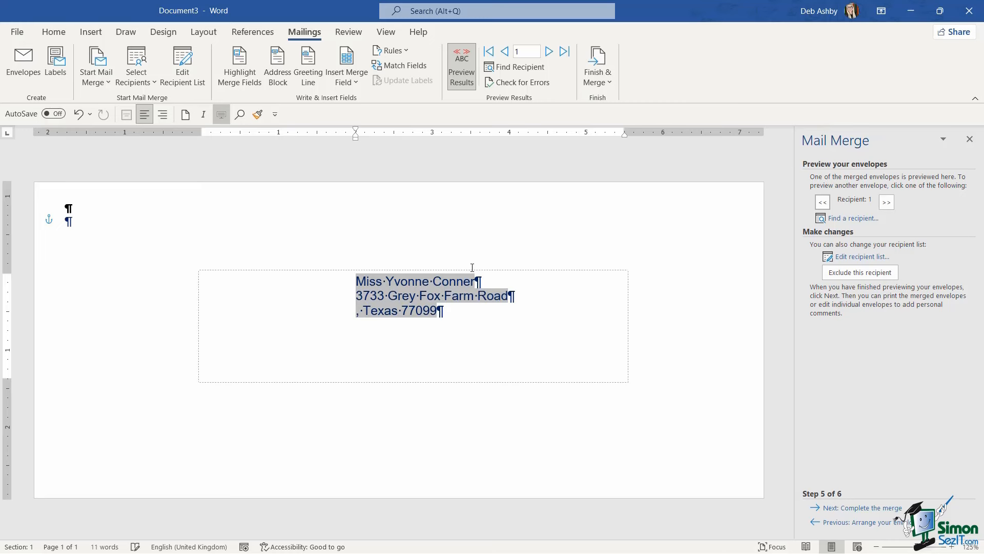
mouse_move(471, 270)
mouse_down()
mouse_move(455, 287)
mouse_move(462, 290)
mouse_up()
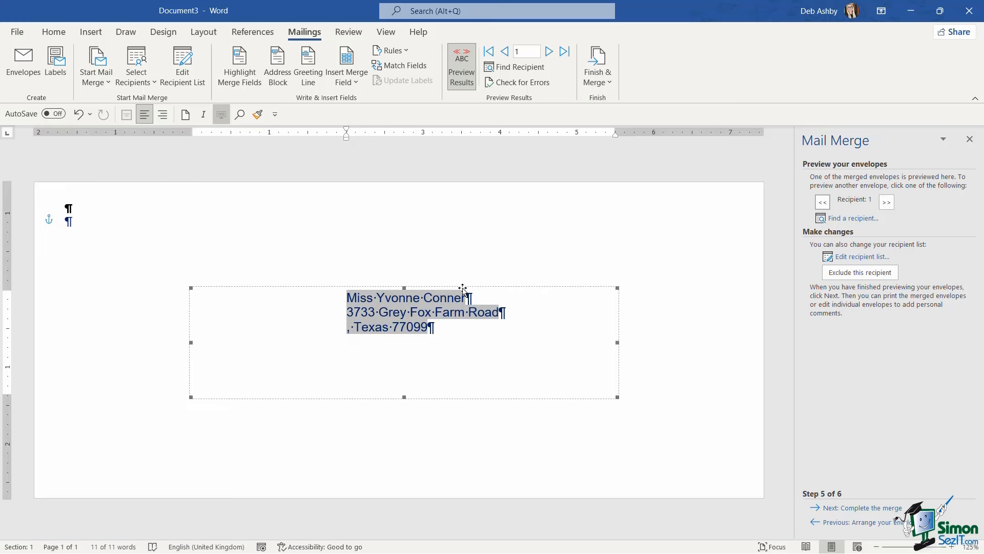
click(759, 271)
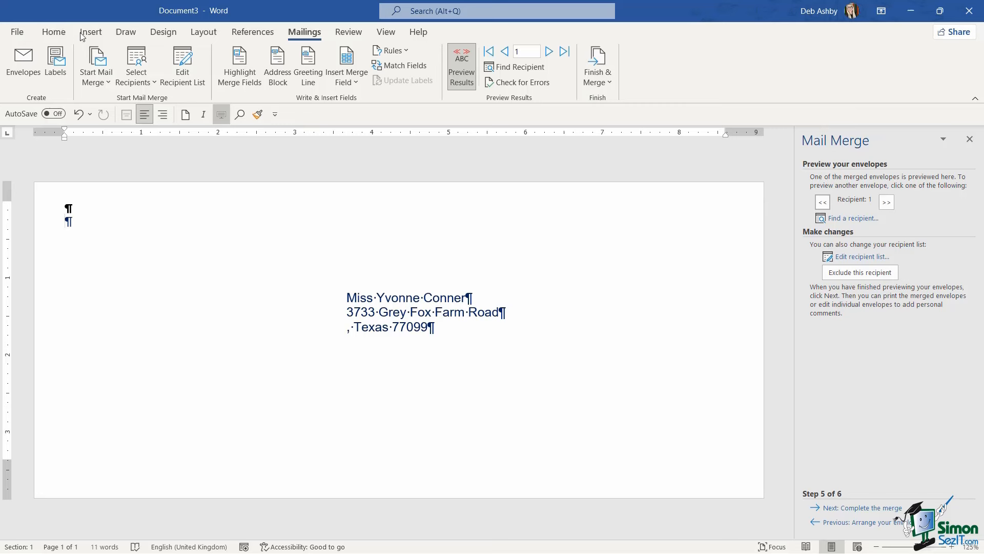
click(54, 32)
click(438, 58)
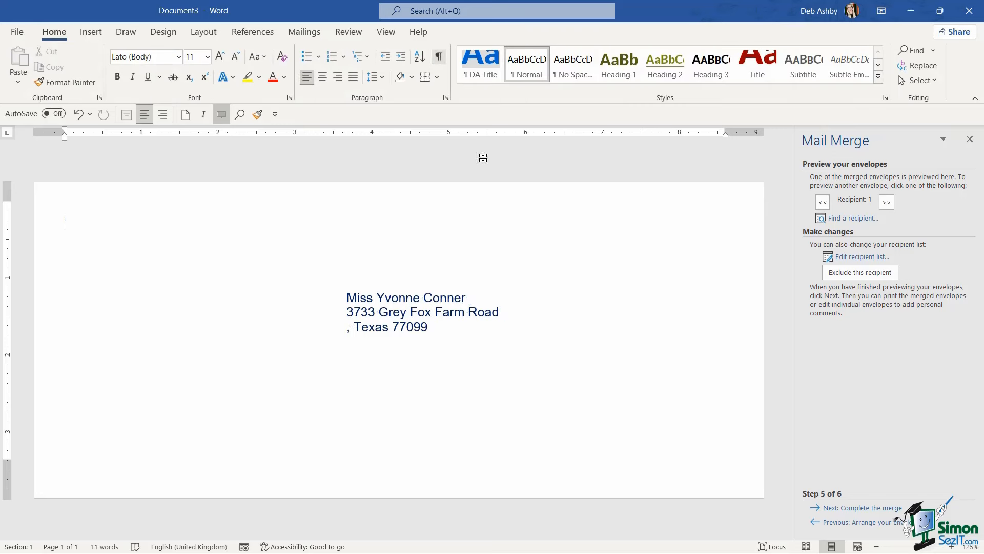
Step: Advance to completing the merge and merge all records into a new document of individual envelopes
click(856, 511)
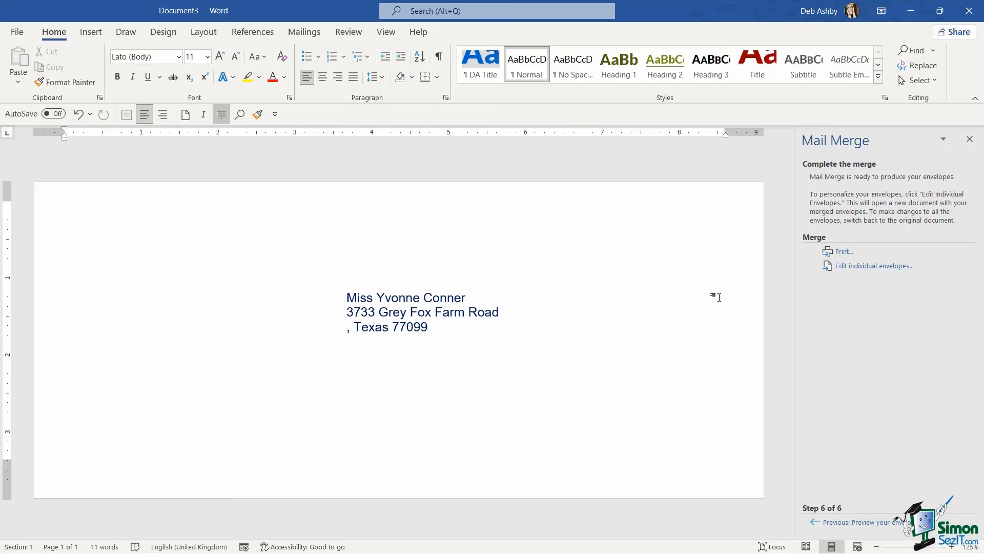
click(865, 269)
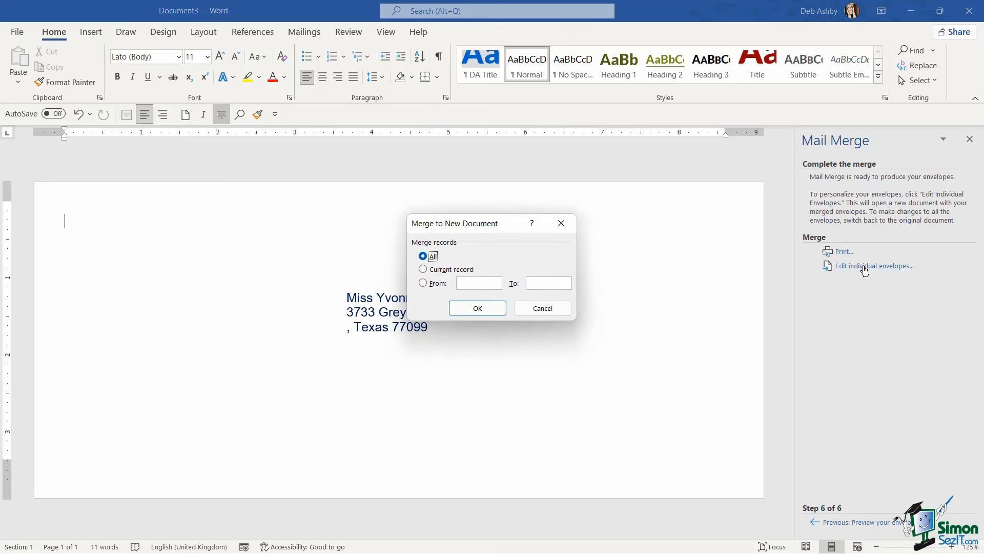
click(491, 308)
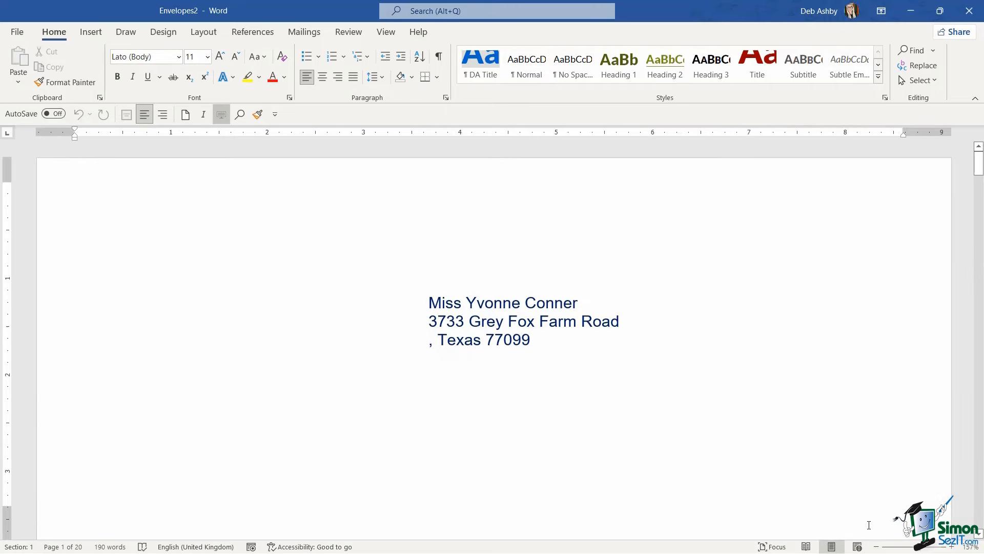
Step: Zoom out and look through the merged envelopes to check the delivery address on each one
click(876, 547)
click(876, 547)
click(876, 547)
click(876, 547)
click(877, 547)
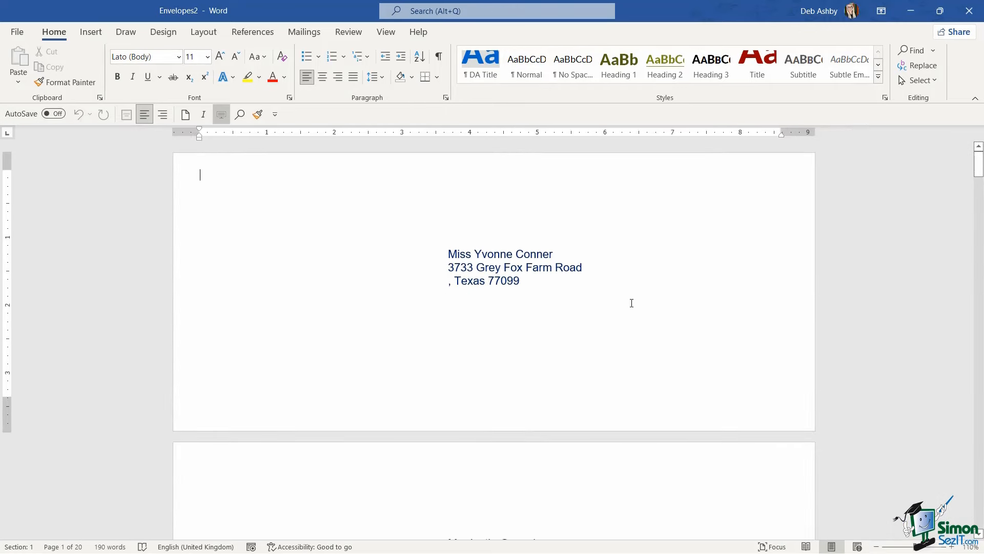
scroll(634, 301, down, 10)
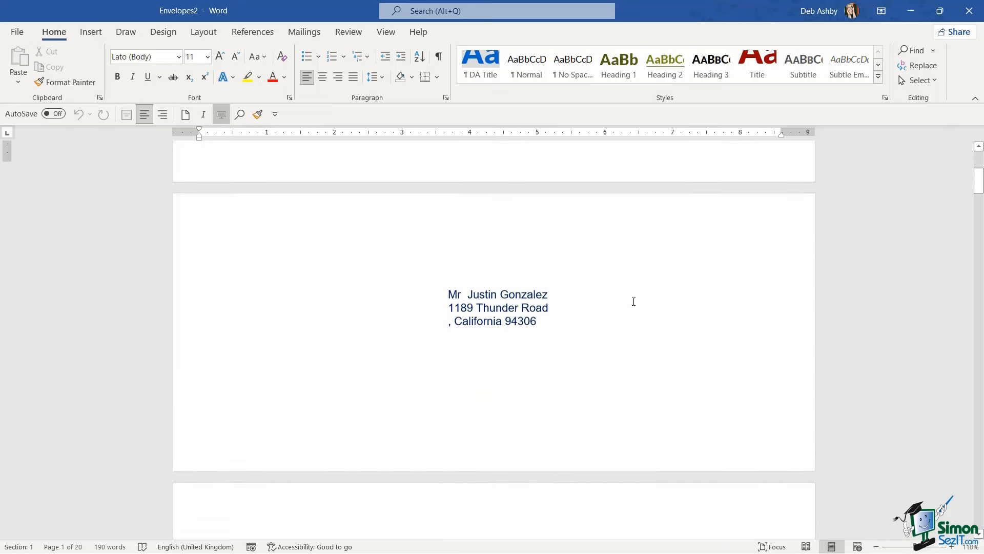
scroll(634, 301, down, 10)
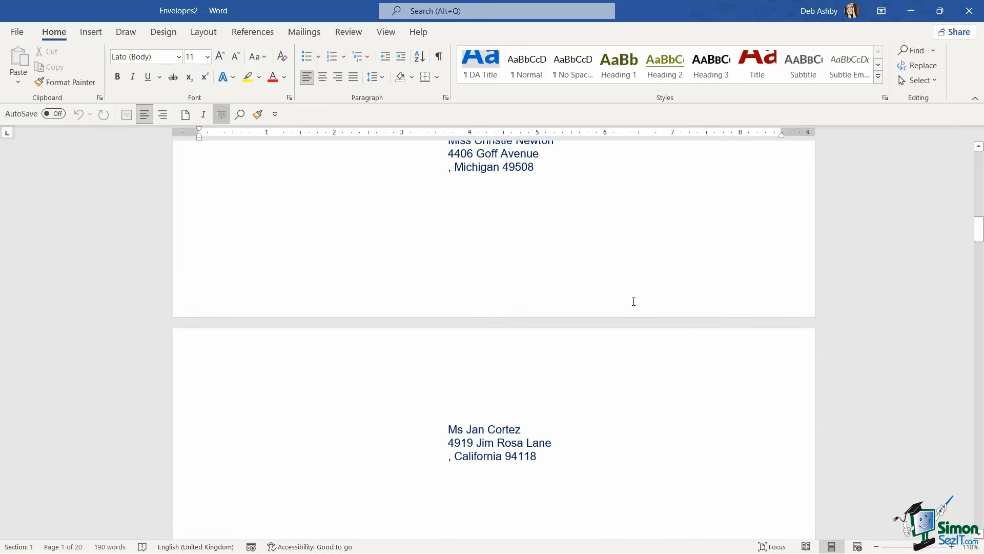
key(ctrl+Home)
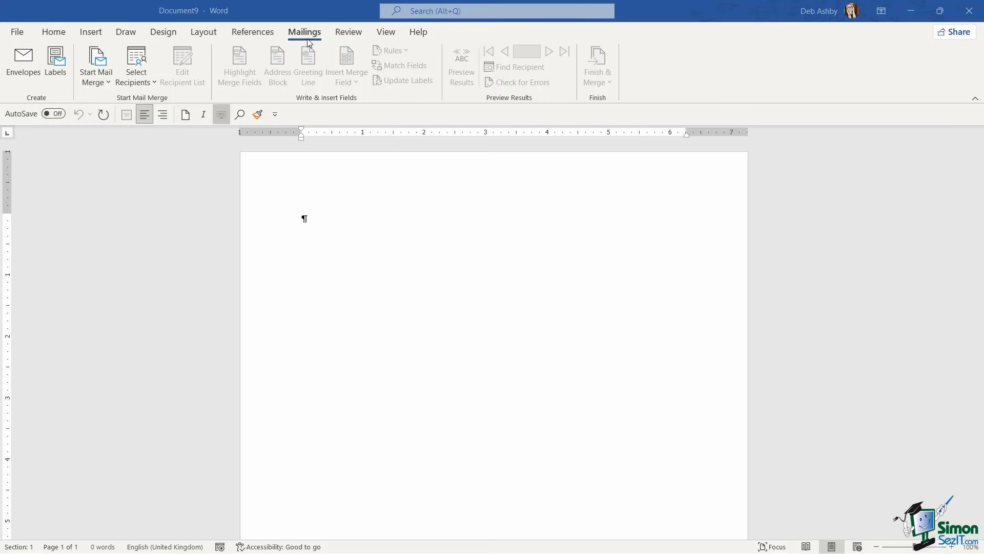
click(110, 83)
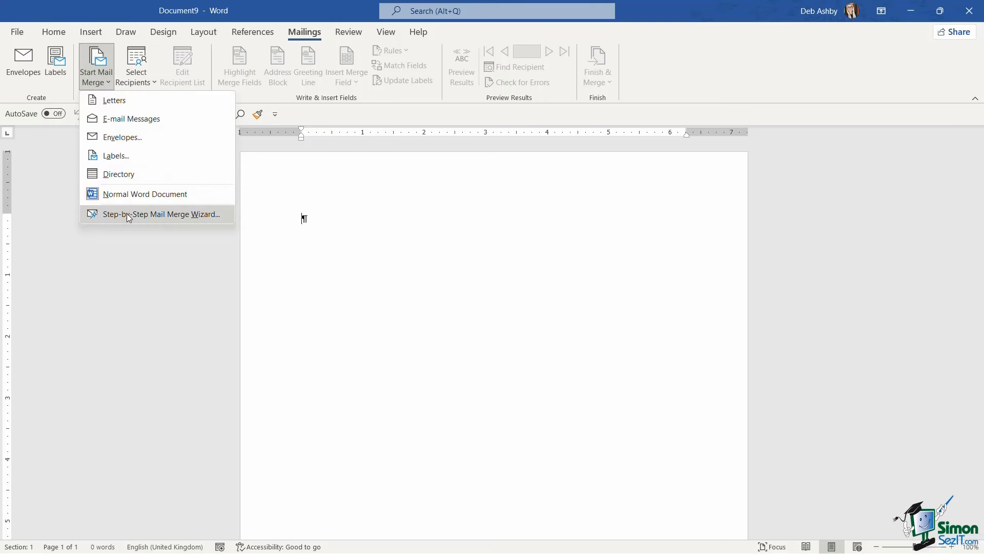
click(20, 147)
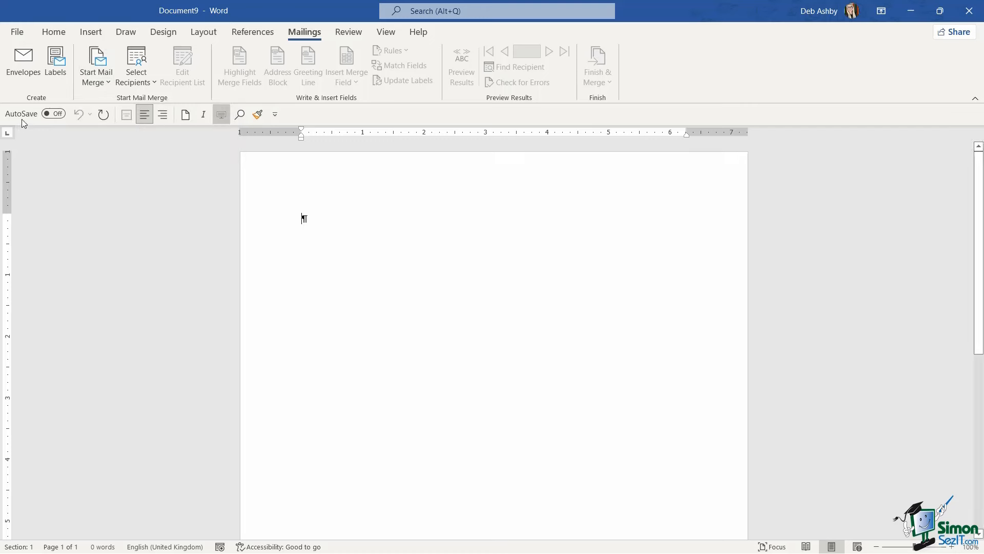
Step: Set up labels in the blank document using vendor Avery A4/A5 and product number 3600
click(54, 61)
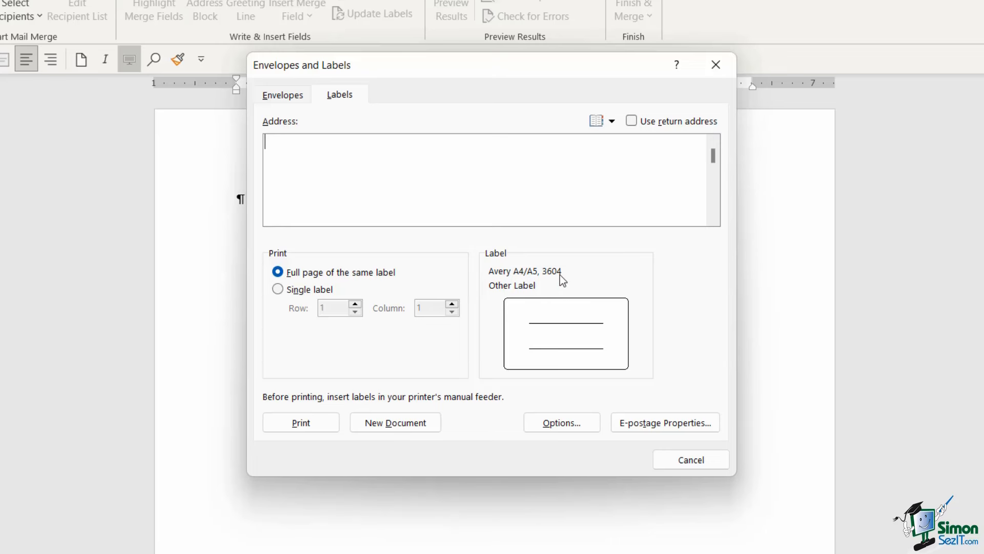
click(561, 423)
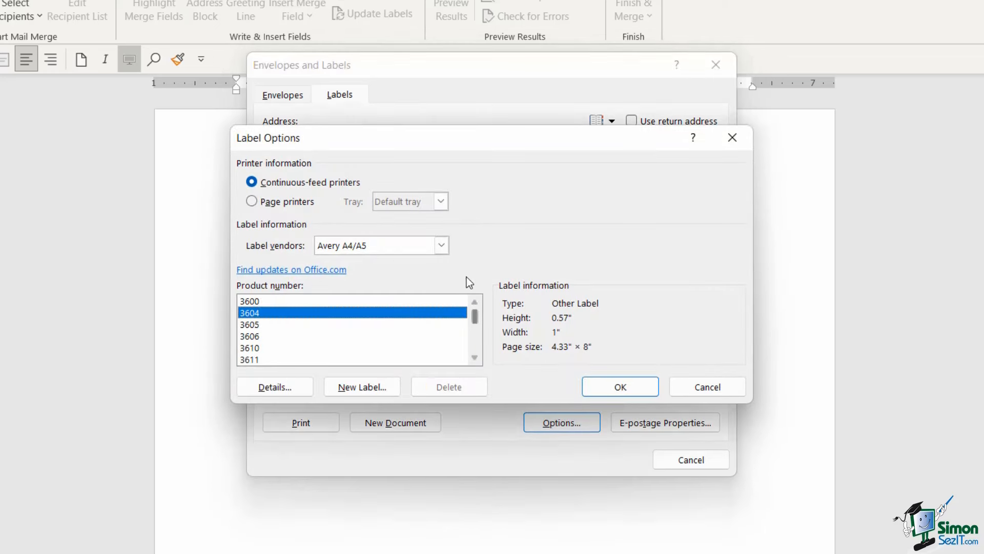
click(442, 244)
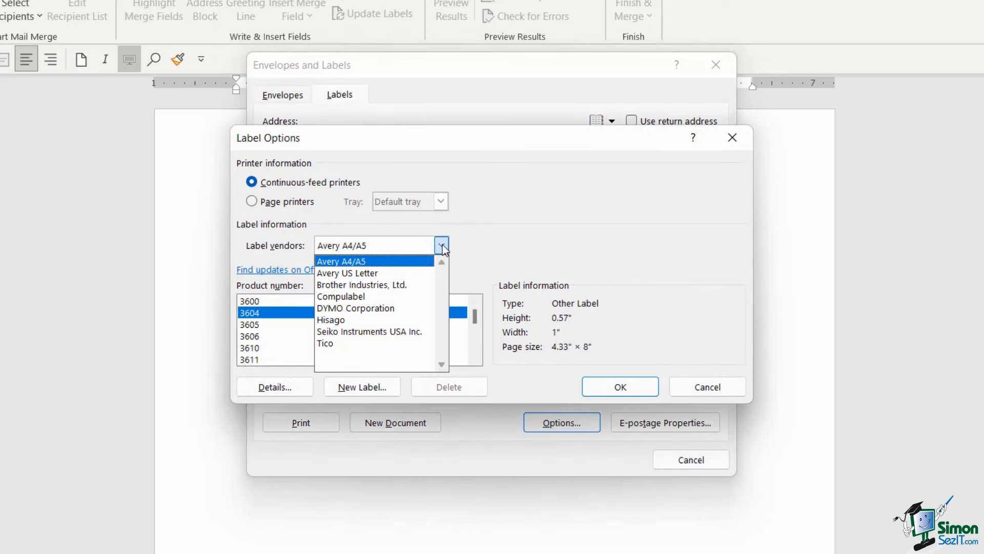
click(442, 244)
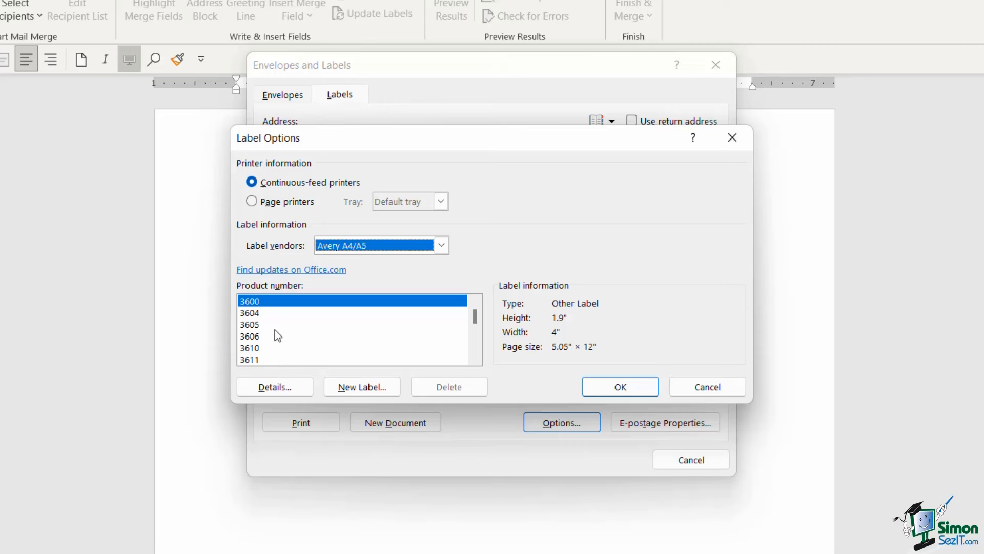
click(626, 386)
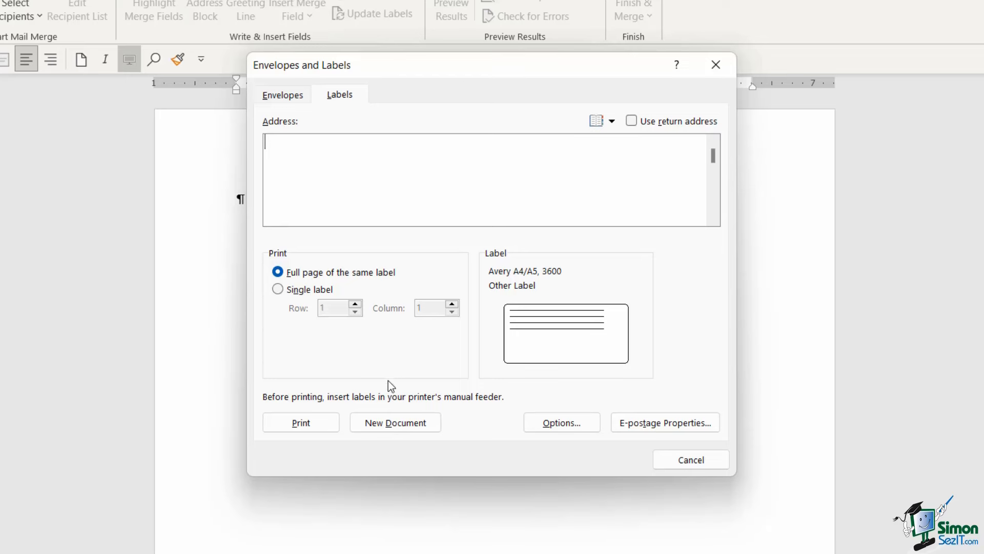
Step: Create a new document of blank labels from the chosen label format and enlarge its view
click(386, 422)
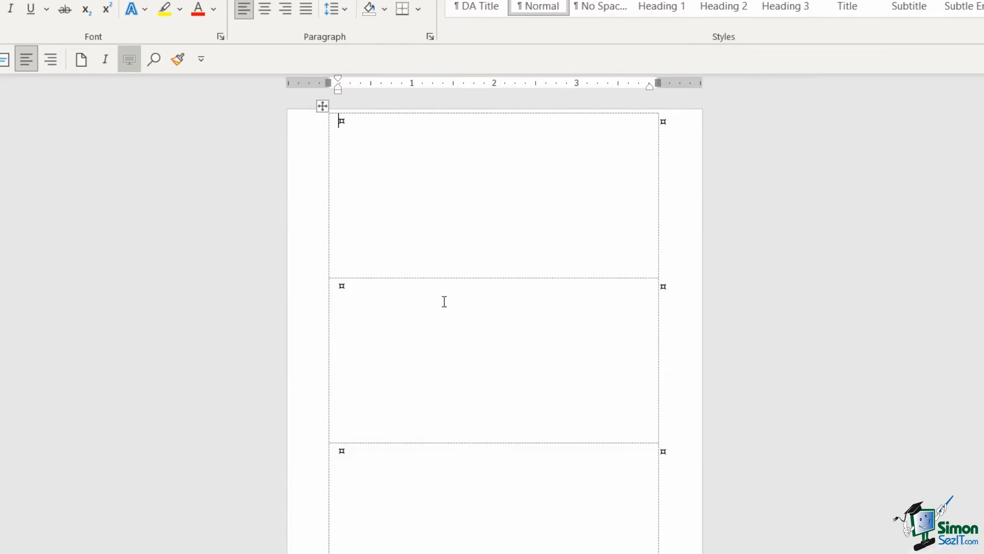
scroll(445, 301, down, 3)
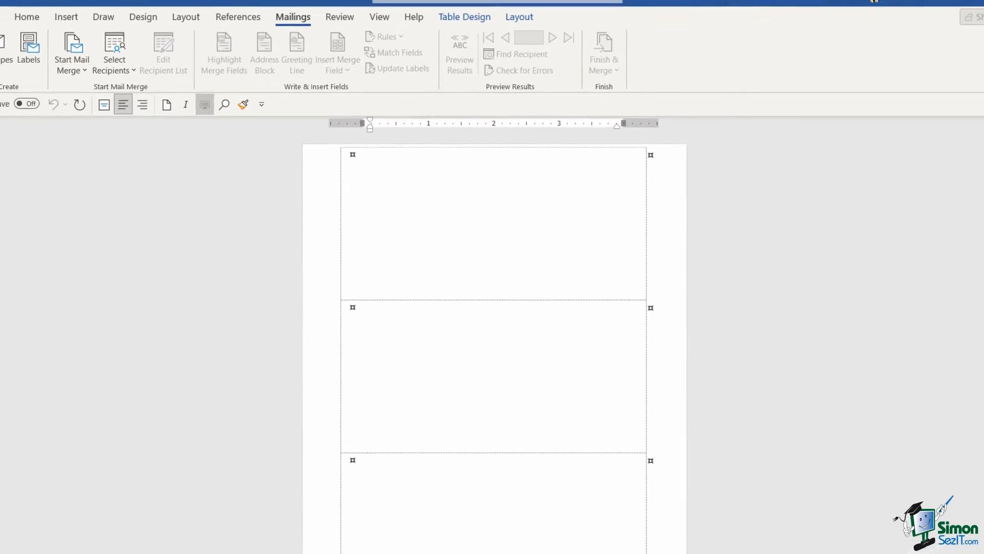
click(952, 546)
click(952, 546)
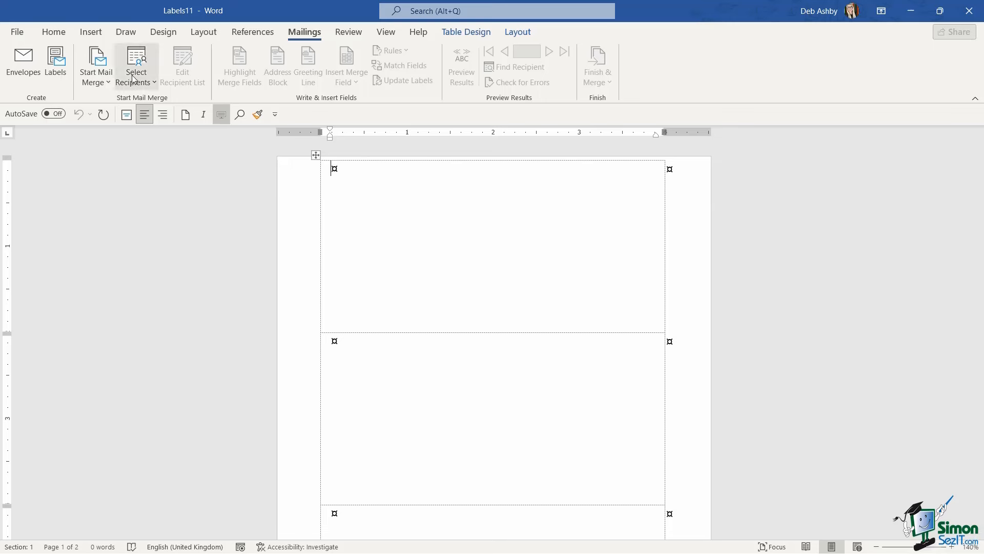
Step: Attach the existing list Address_List.xlsx to the labels as recipients, using Sheet1$ with column headers in its first row
click(147, 83)
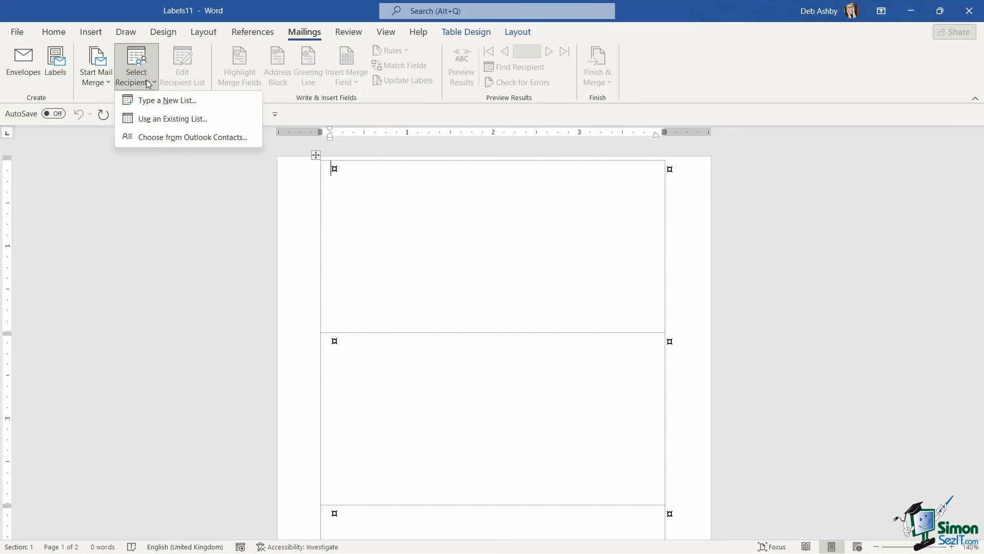
click(148, 119)
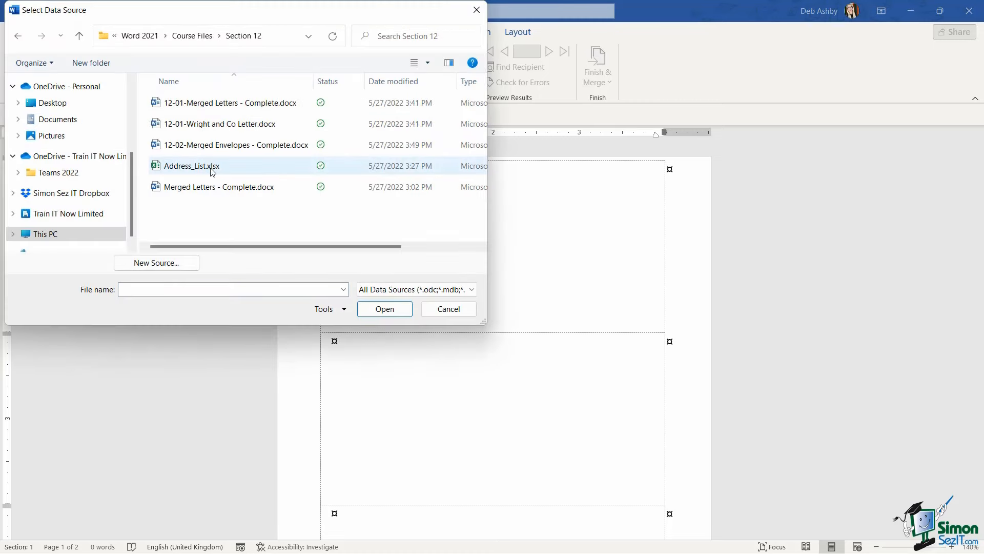
click(211, 169)
click(393, 313)
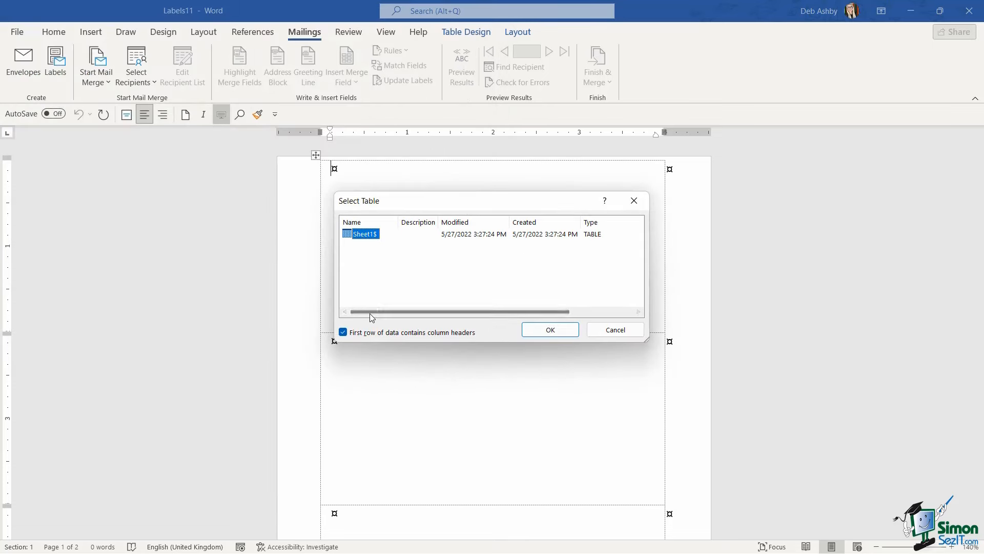
click(550, 330)
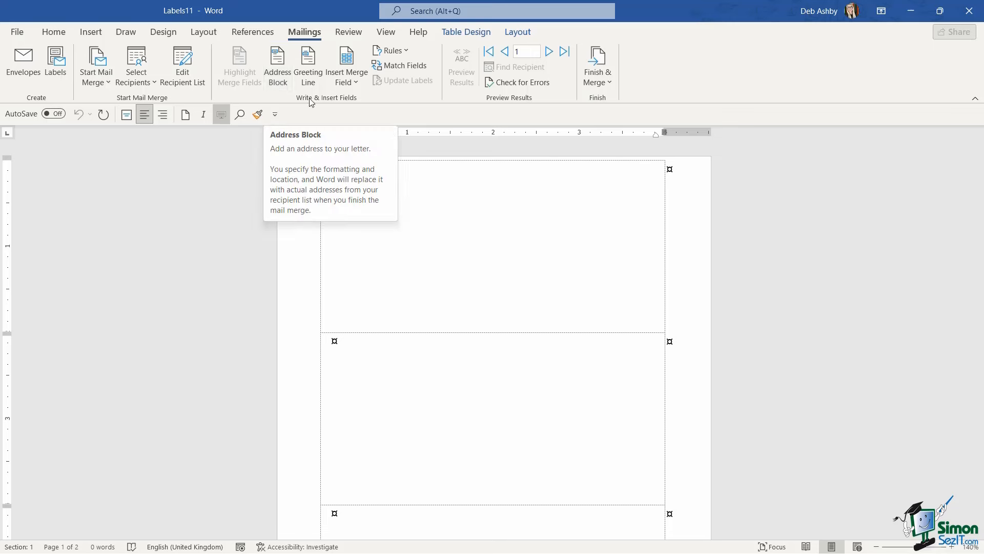
Step: Insert the First_Name and Last_Name merge fields, separated by a space, in the first label and the State field on the line below
click(358, 82)
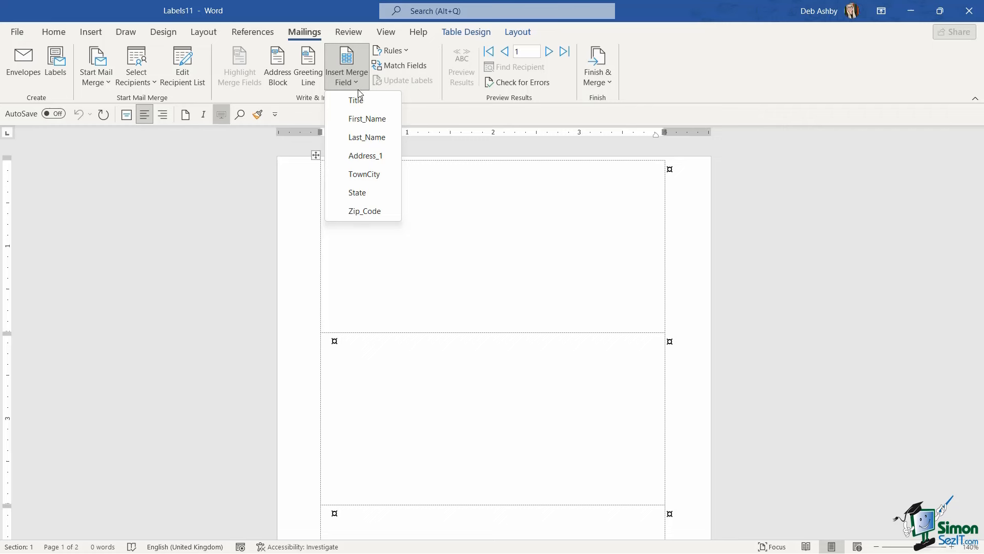
click(361, 119)
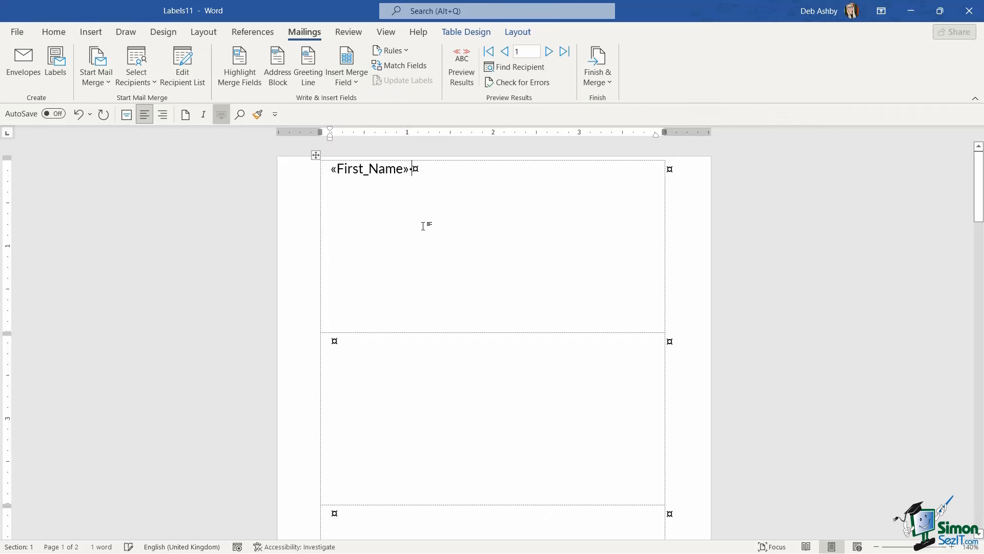
click(349, 82)
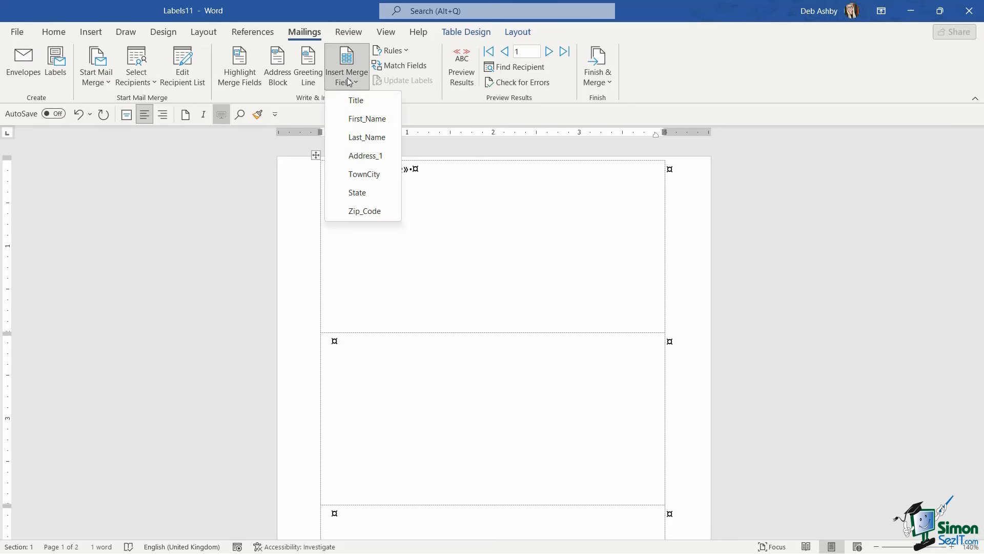
click(359, 137)
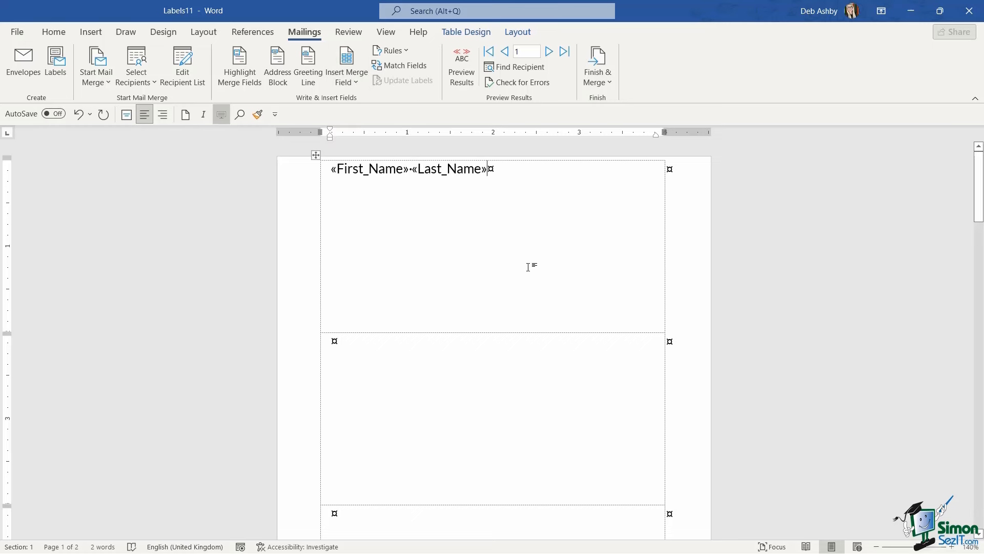
key(Return)
click(356, 81)
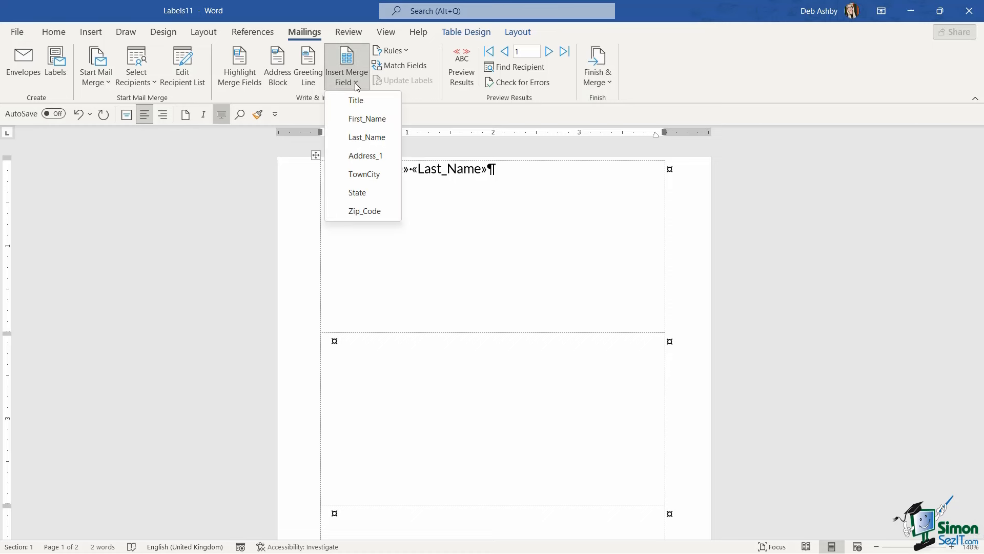
click(358, 193)
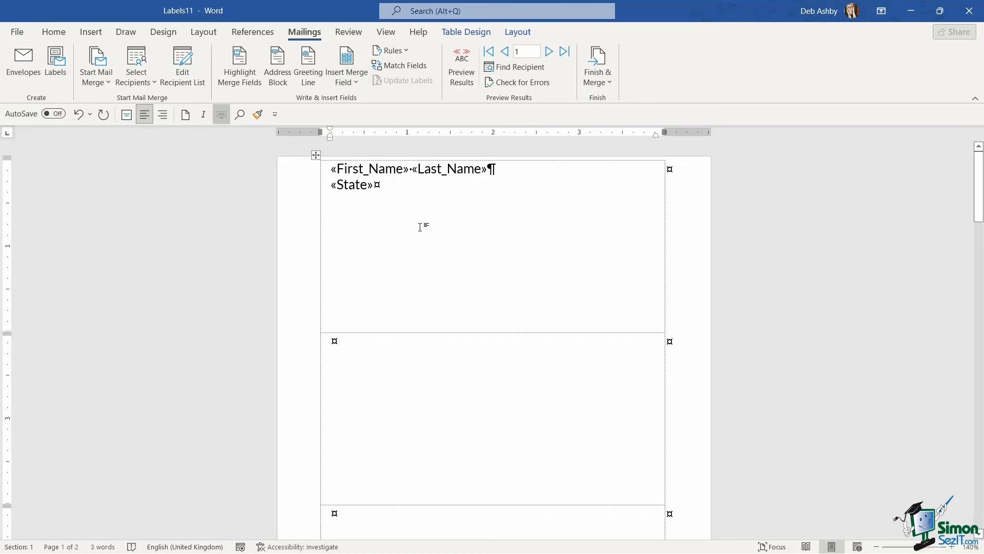
Step: Insert the Zip_Code merge field on a new line below State in the first label
key(Return)
click(355, 81)
click(358, 211)
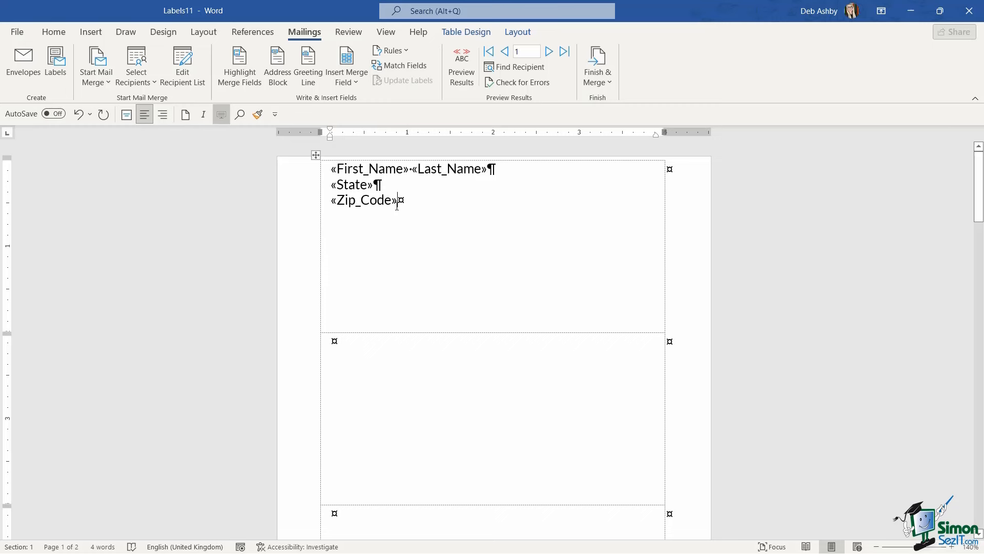
Step: Center the name, State and Zip_Code merge fields horizontally in the first label
drag(408, 201, 330, 168)
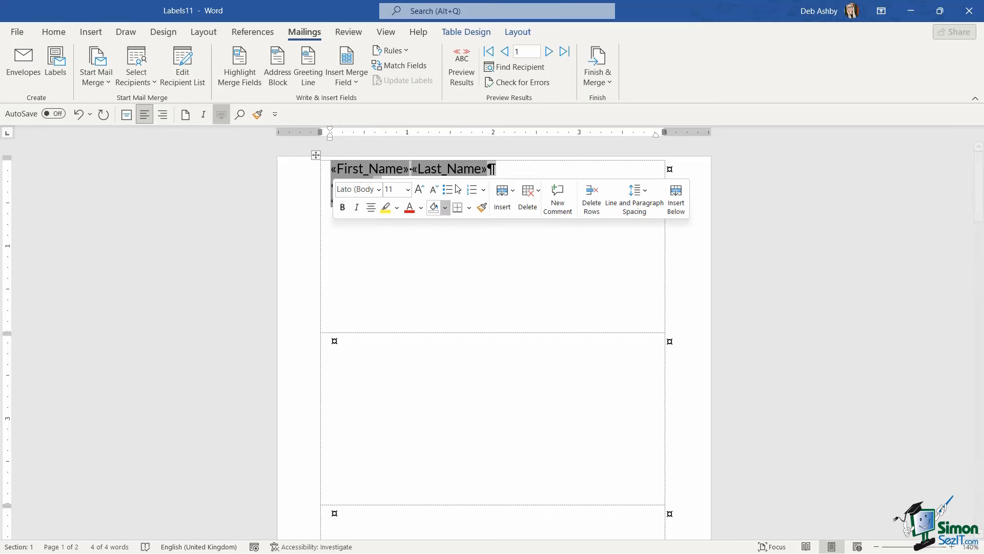
click(54, 31)
click(323, 77)
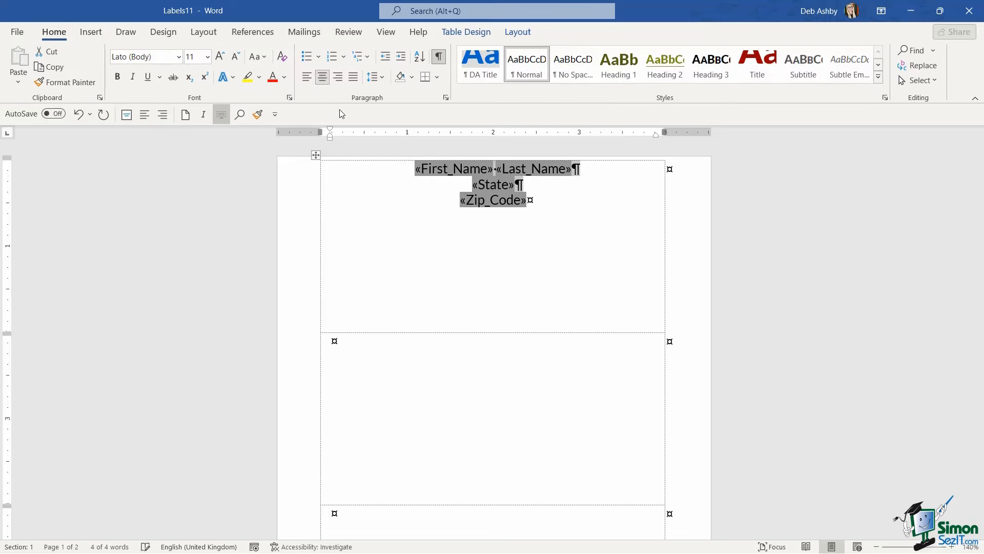
click(466, 202)
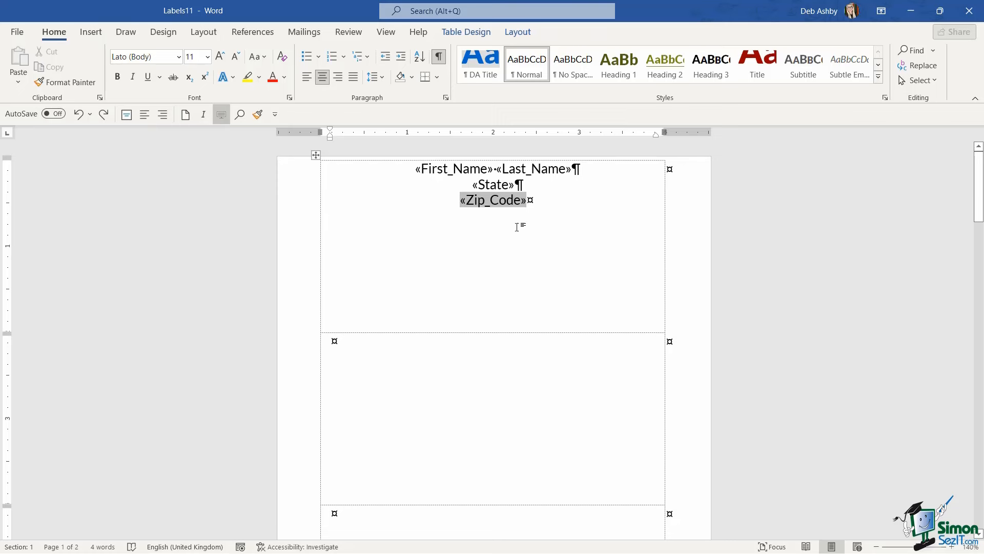
Step: Align the contents of the whole label table to the middle center of each cell
click(316, 155)
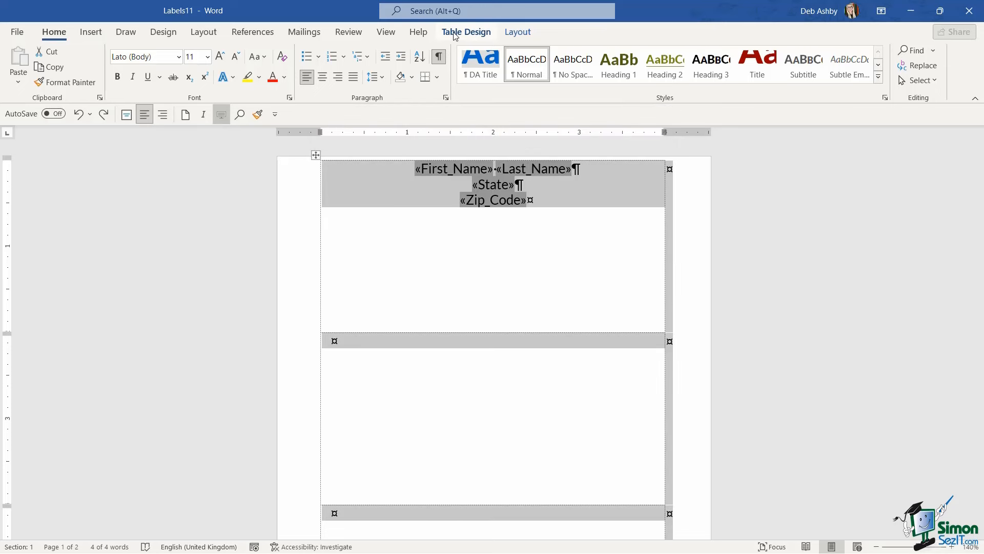
click(482, 33)
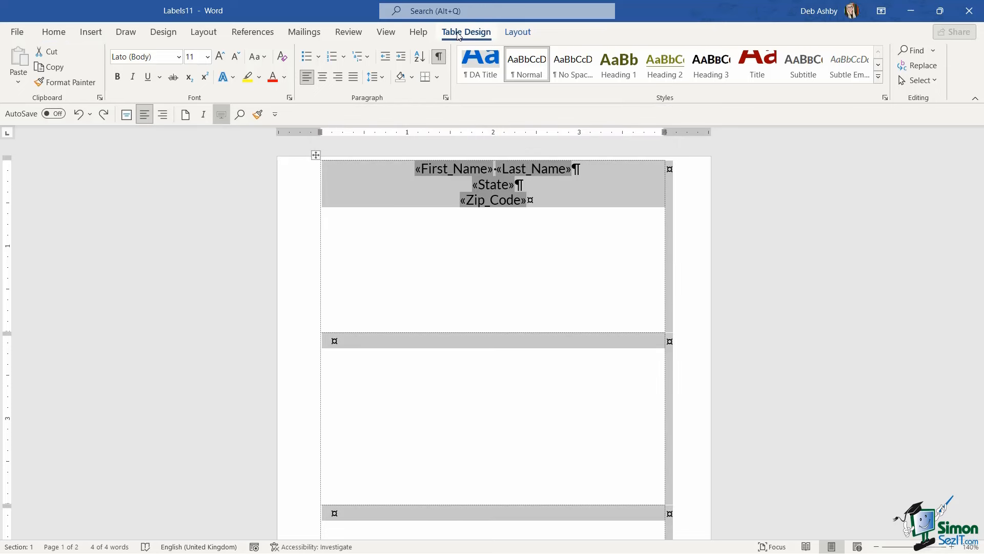
click(531, 33)
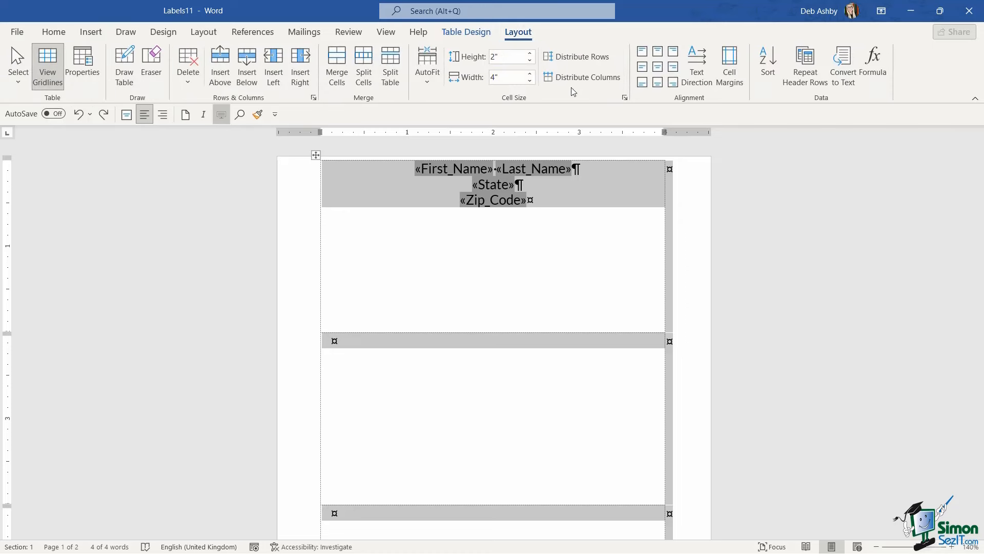
click(624, 98)
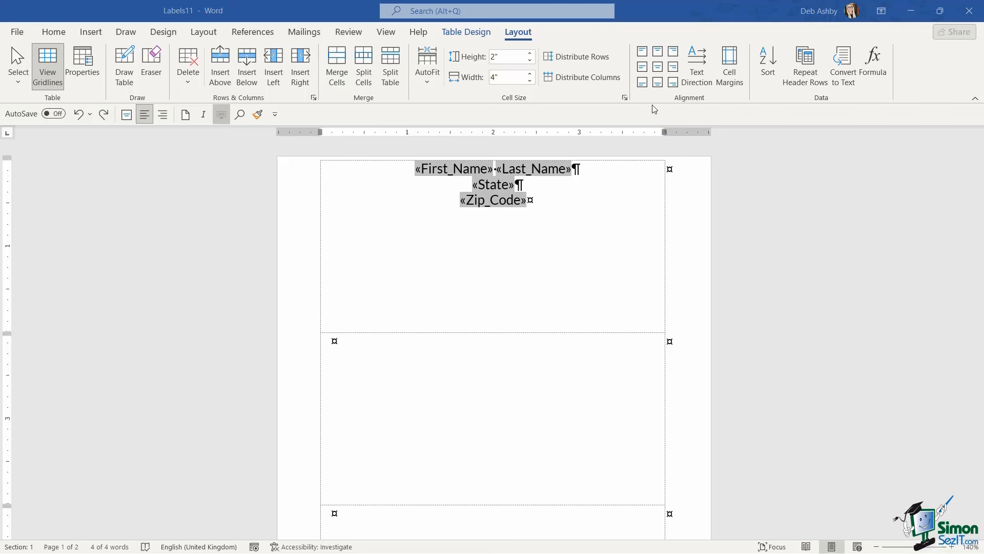
click(658, 67)
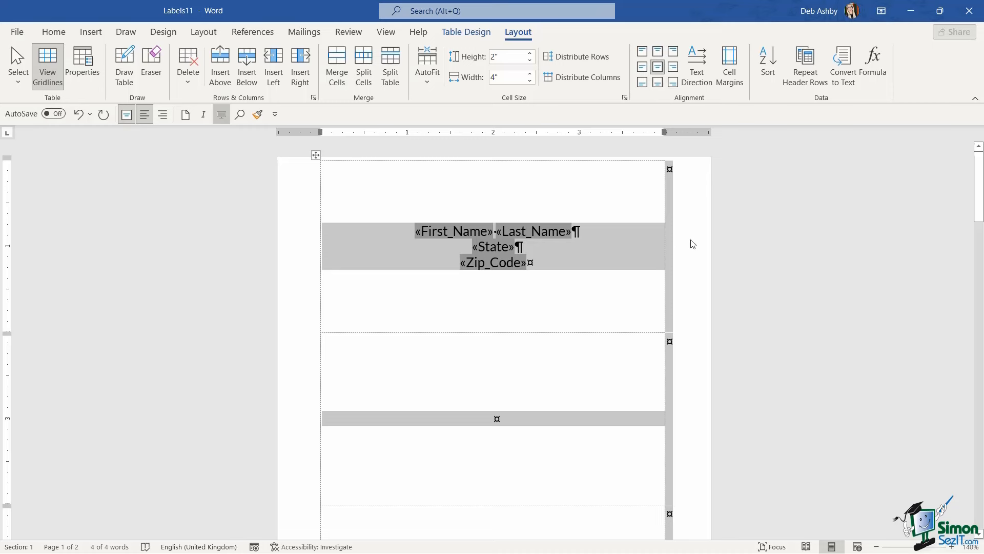
click(587, 253)
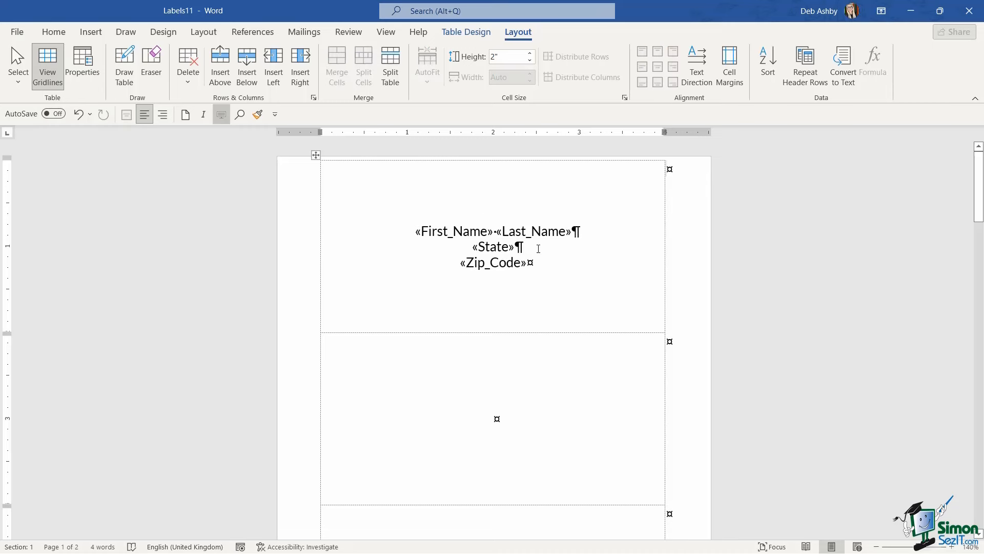
Step: Preview the first label with several recipient records, going forward and back, and return to the merge field view
click(300, 33)
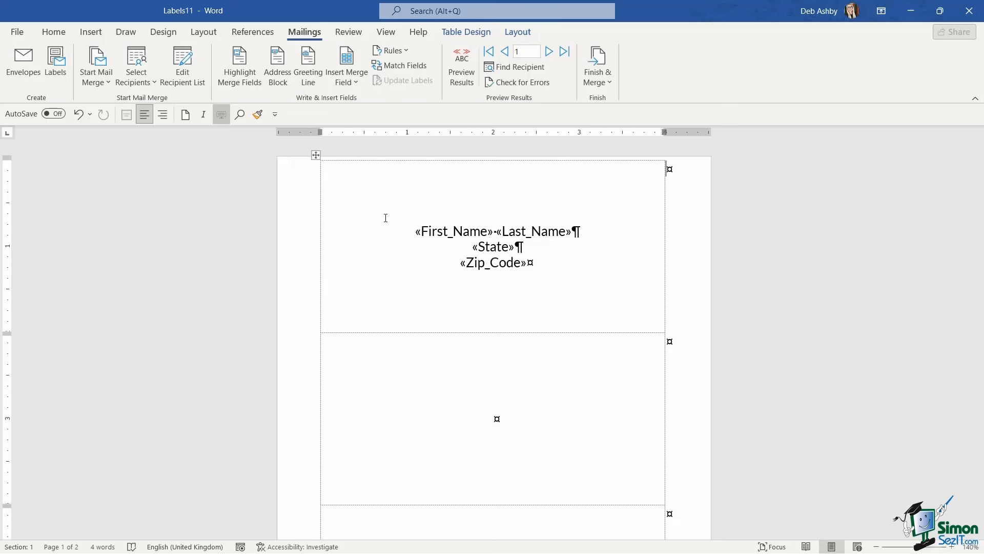
click(469, 71)
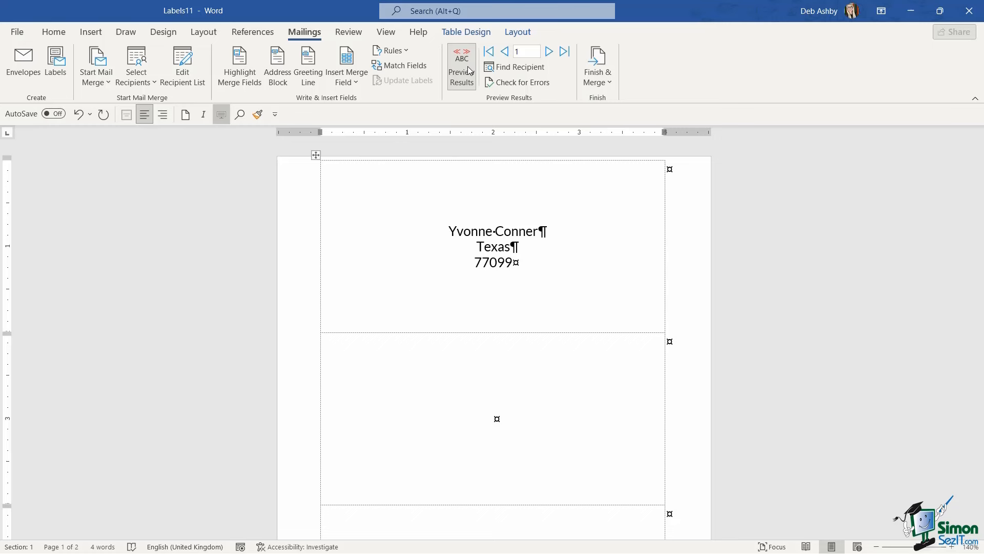
click(549, 52)
click(549, 52)
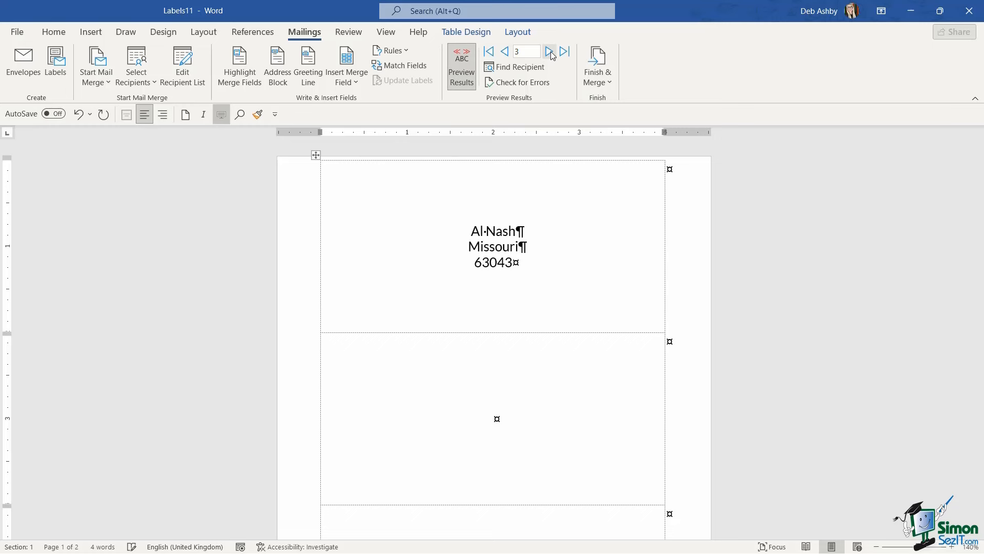
click(550, 53)
click(505, 54)
click(505, 54)
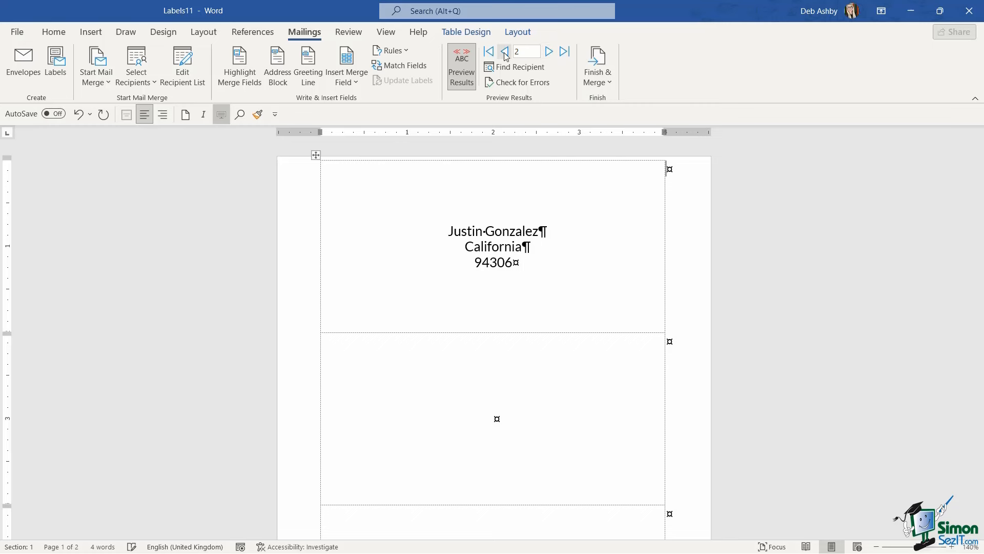
click(463, 76)
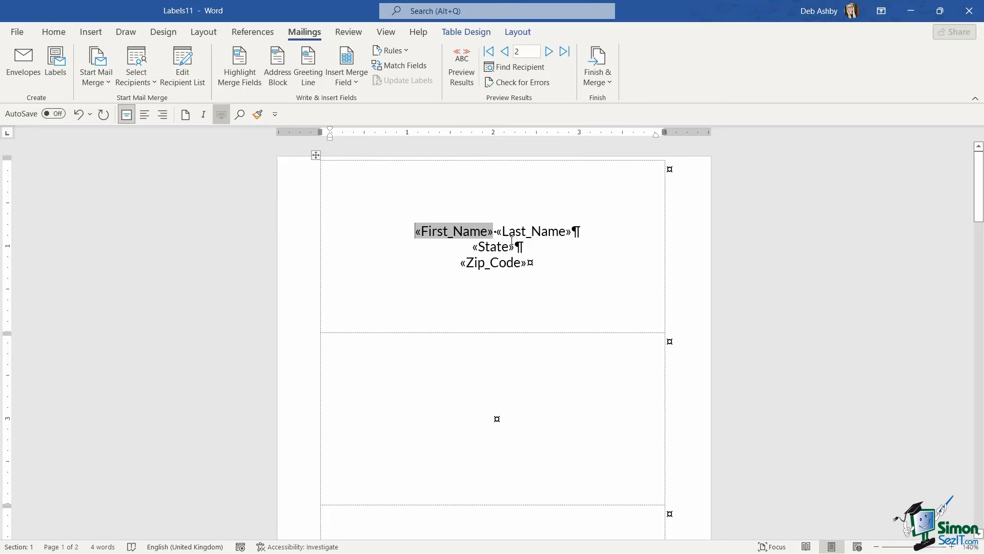
Step: Copy the first label's merge field layout to all remaining labels with Update Labels
click(539, 238)
click(522, 261)
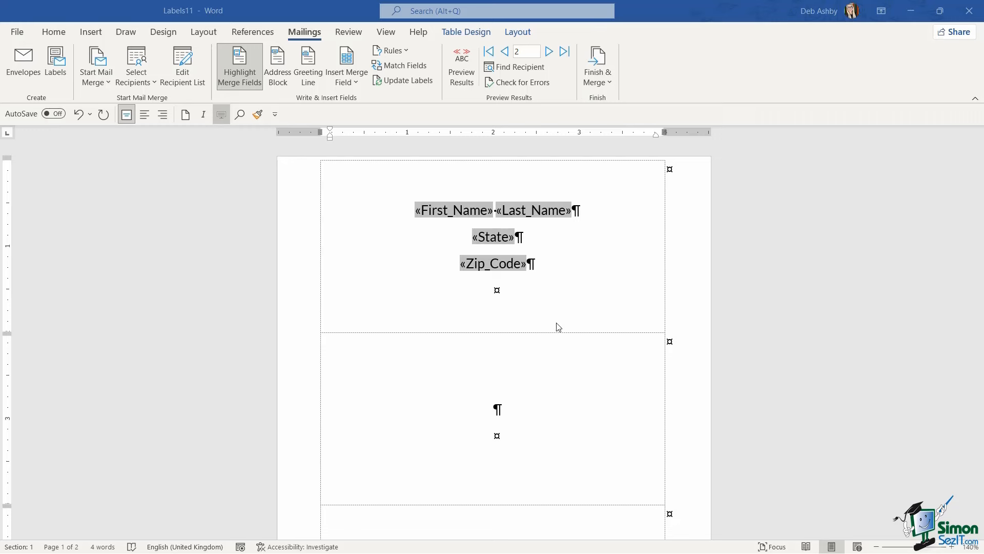
scroll(557, 326, down, 2)
scroll(559, 327, up, 2)
click(401, 81)
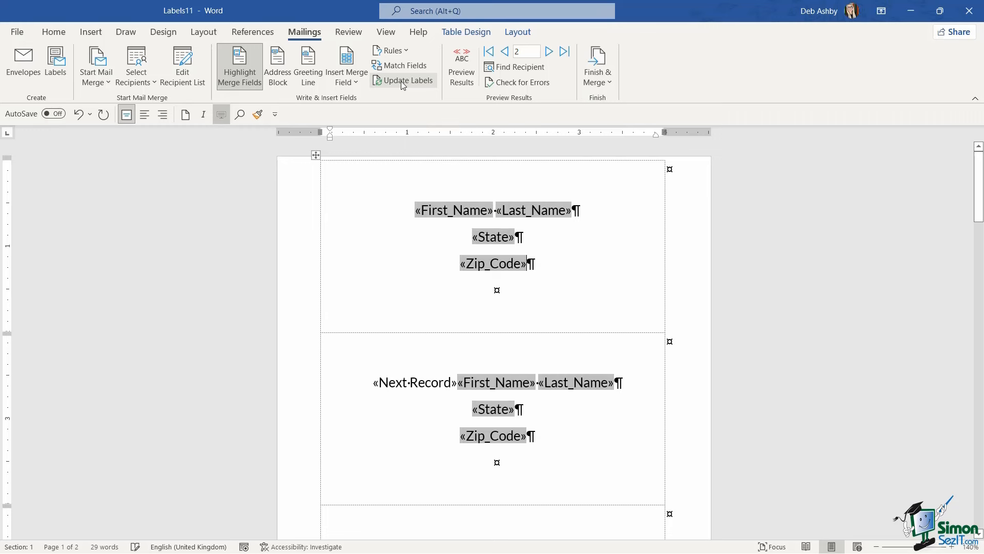
Step: Check the fields on the updated labels and preview the recipient data across the whole label sheet
scroll(508, 420, down, 6)
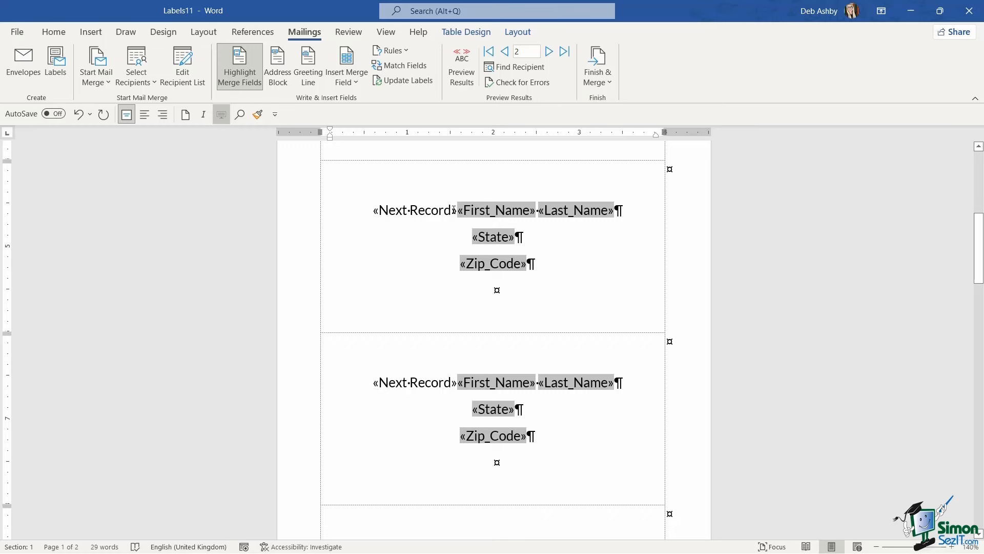
scroll(454, 210, up, 1)
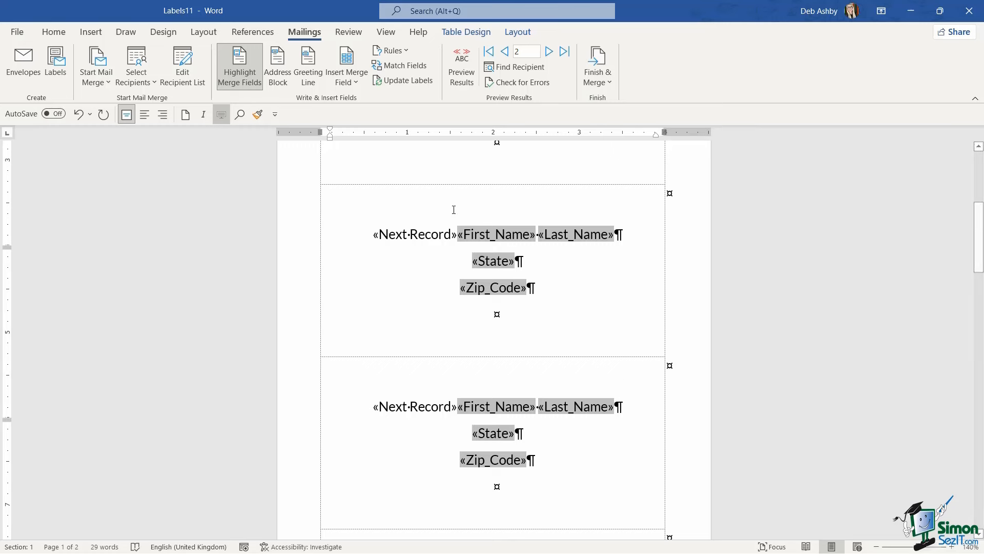
click(462, 66)
scroll(580, 290, up, 2)
scroll(582, 292, up, 1)
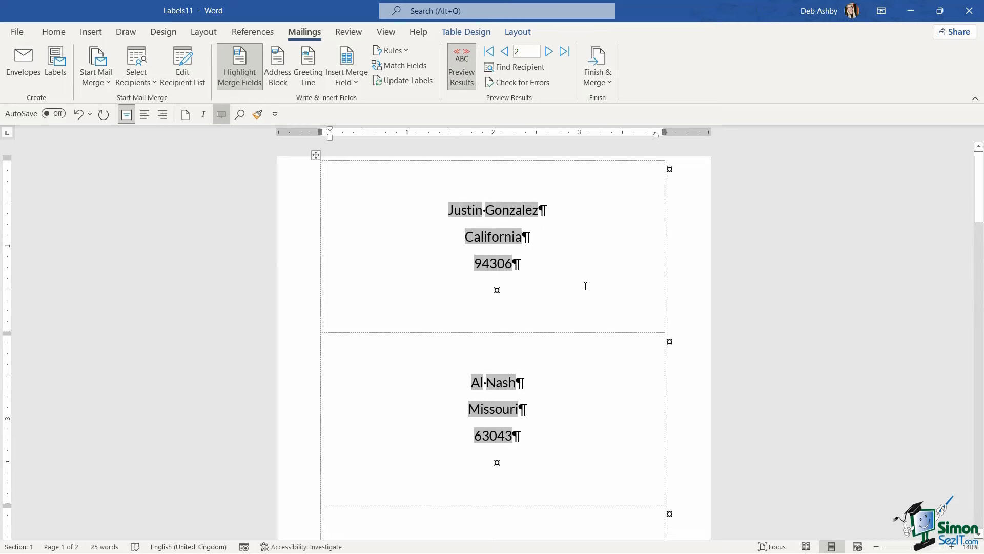
scroll(585, 284, down, 20)
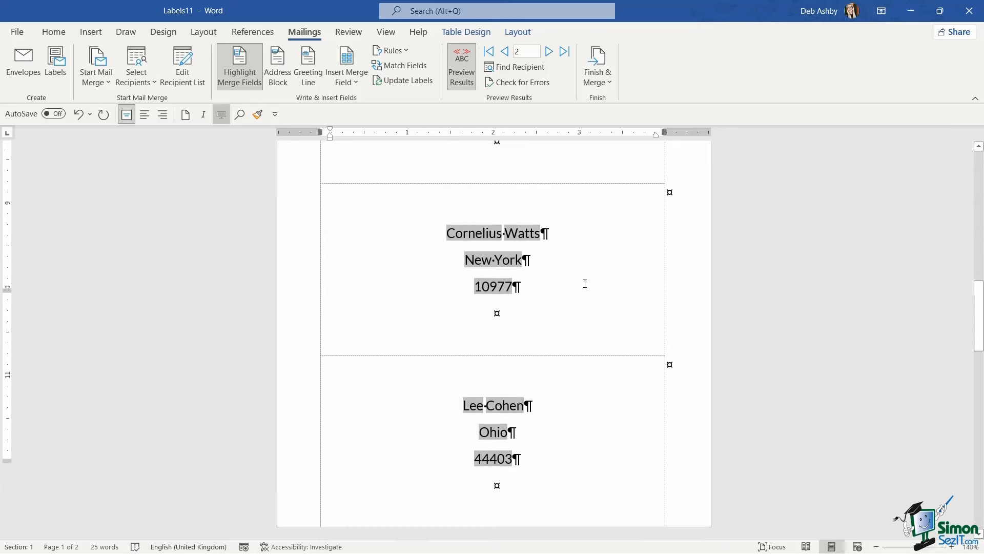
scroll(585, 284, down, 13)
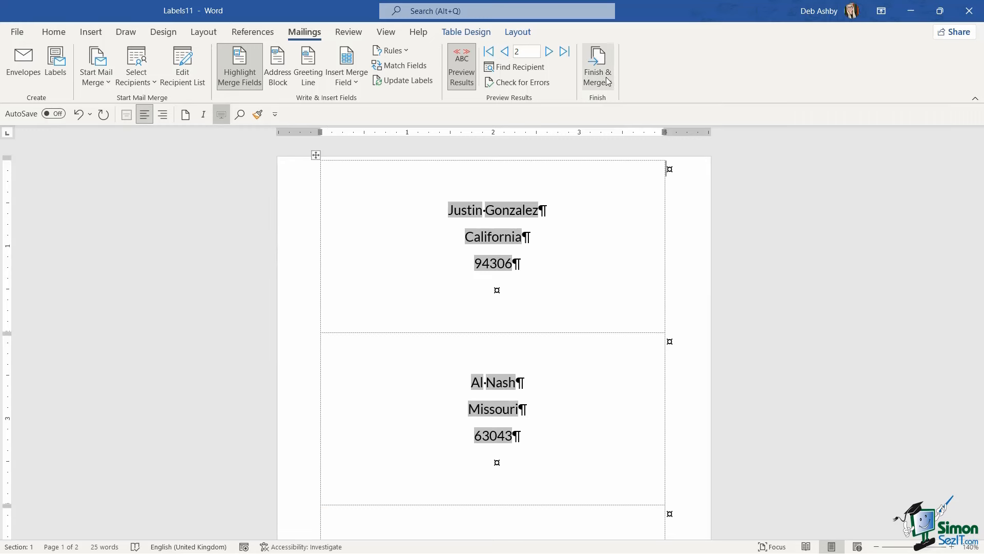
Step: Merge all records into a new document of individual labels and look through its pages
click(607, 82)
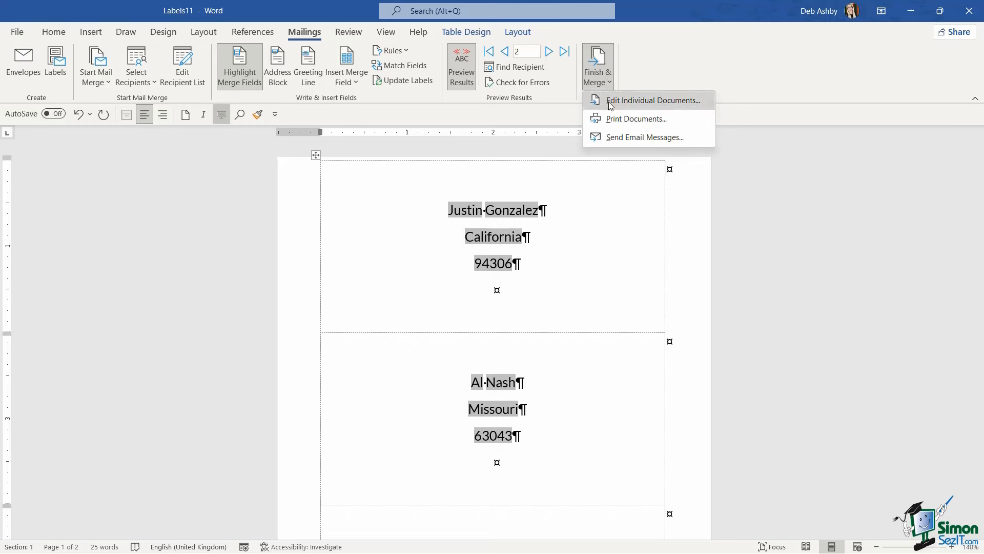
click(608, 101)
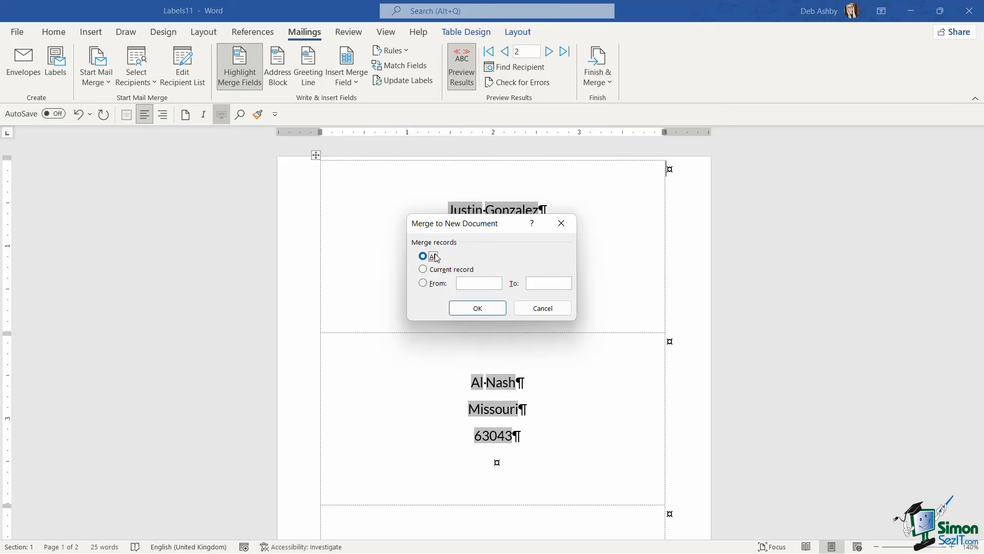
click(477, 308)
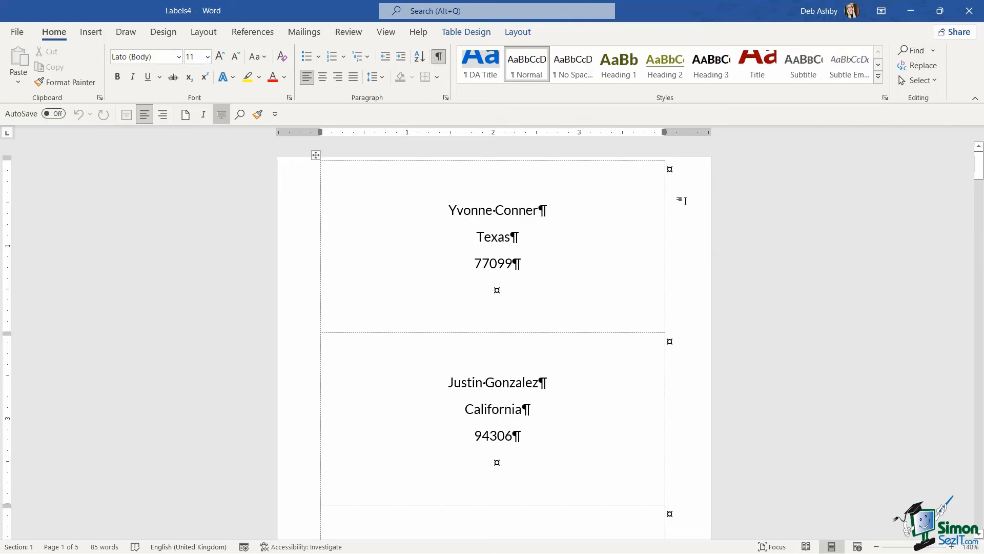
scroll(685, 202, down, 5)
scroll(686, 201, down, 15)
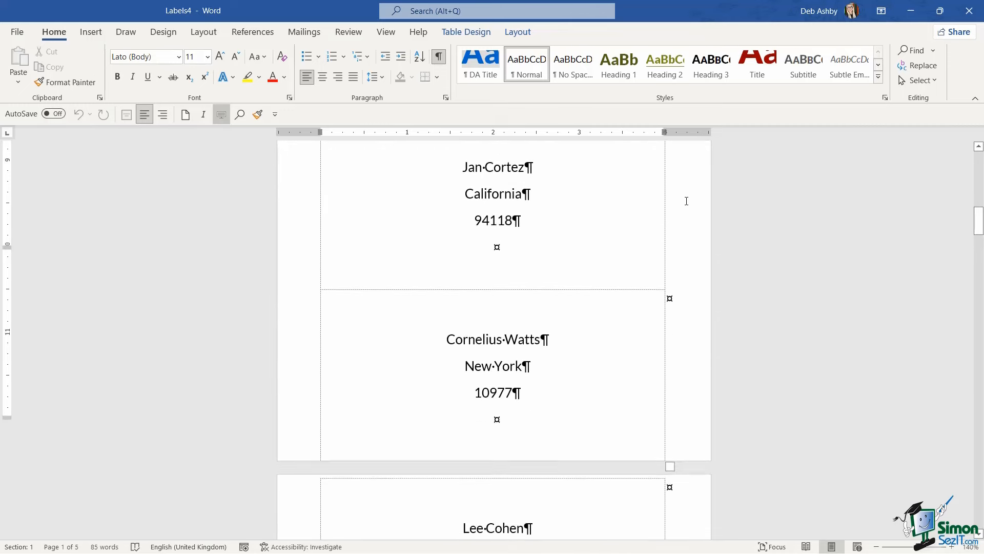
scroll(686, 201, down, 8)
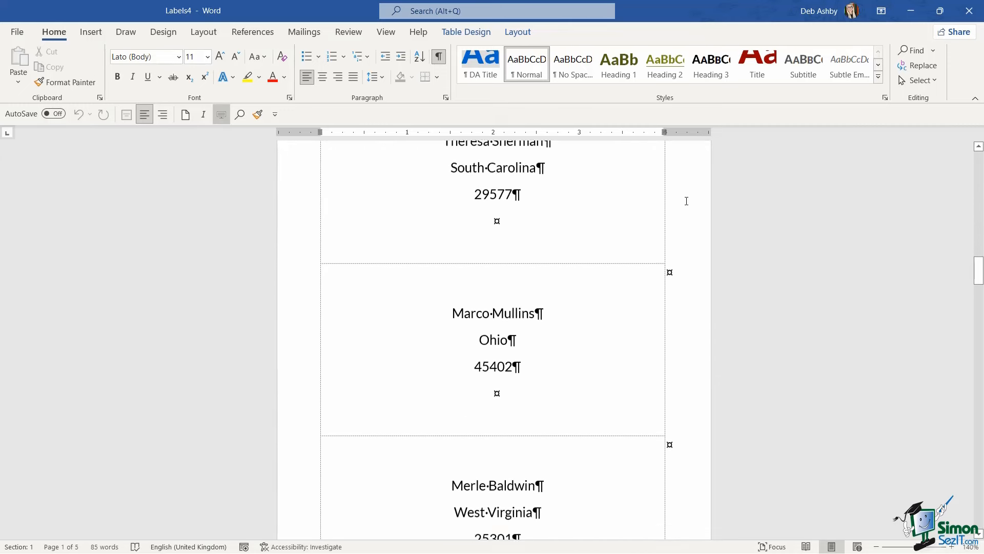
scroll(686, 201, down, 2)
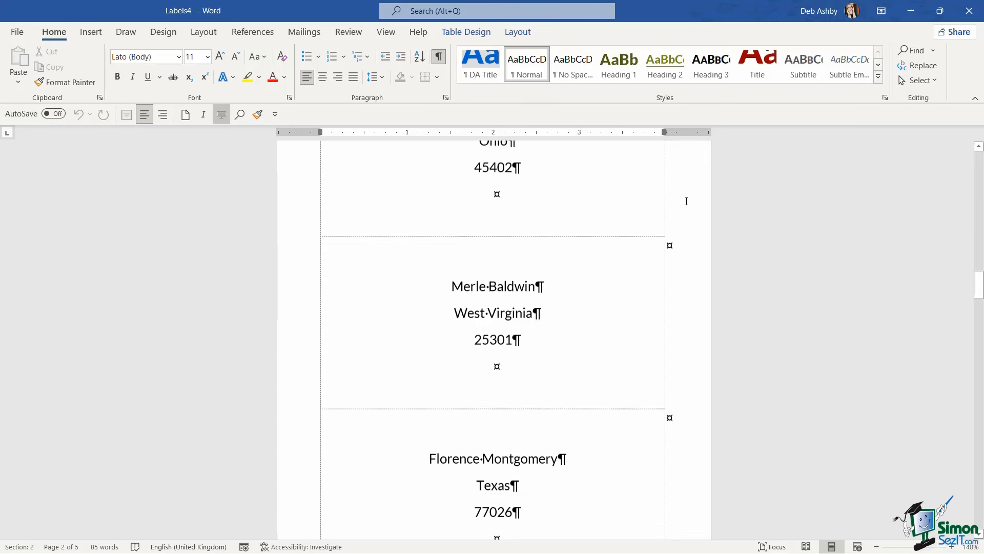